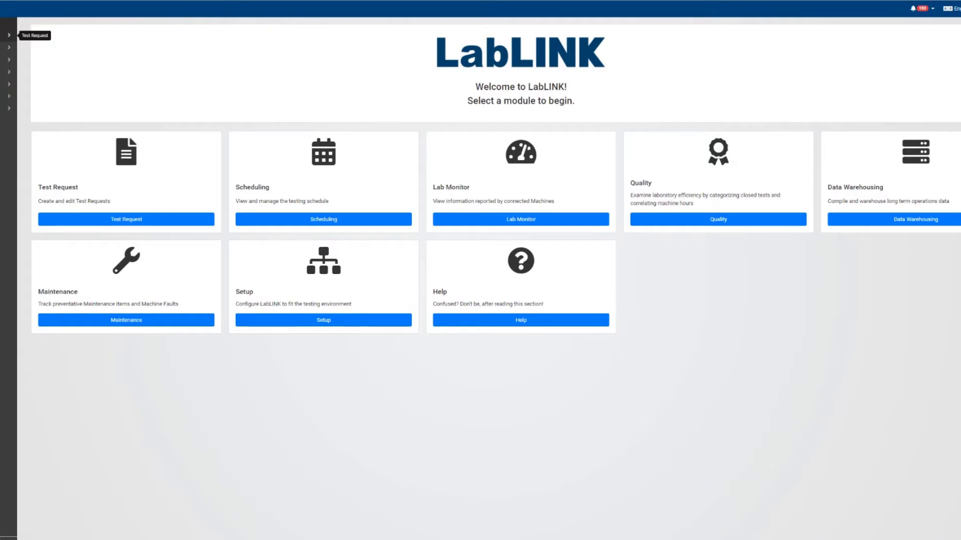
# Open the test request search and filter the list to test 106896-1-1
pyautogui.click(9, 35)
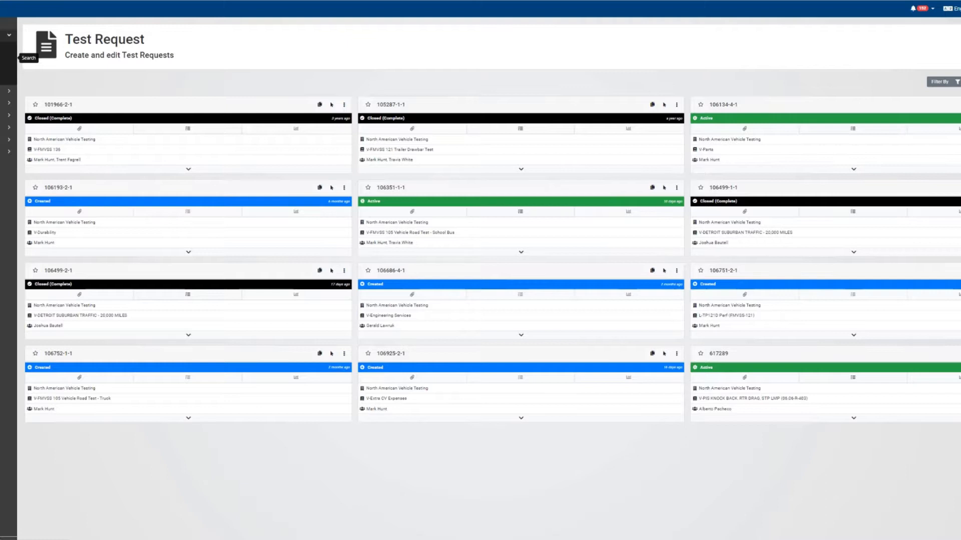
pyautogui.click(9, 58)
pyautogui.moveTo(959, 61); pyautogui.dragTo(912, 53)
pyautogui.write('10')
pyautogui.press('Return')
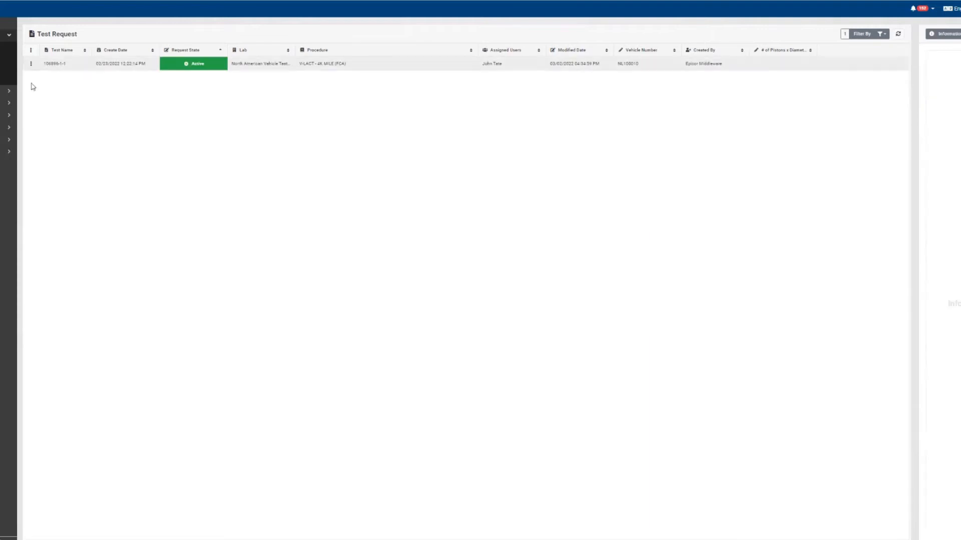
# Download all warm-storage test data files in the Base directory, including ProLINK, for request 106896-1-1, and close the file list
pyautogui.click(31, 64)
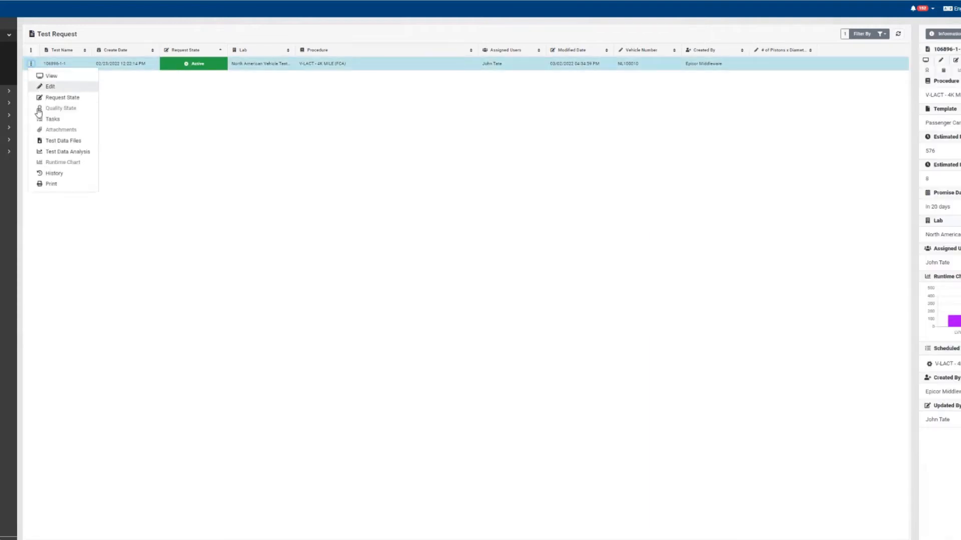
pyautogui.click(43, 140)
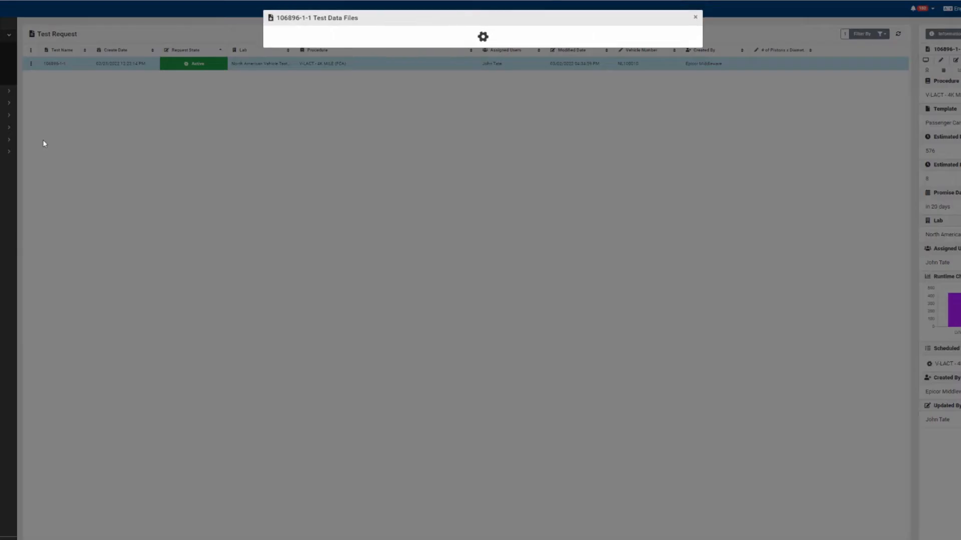
pyautogui.click(277, 73)
pyautogui.click(300, 75)
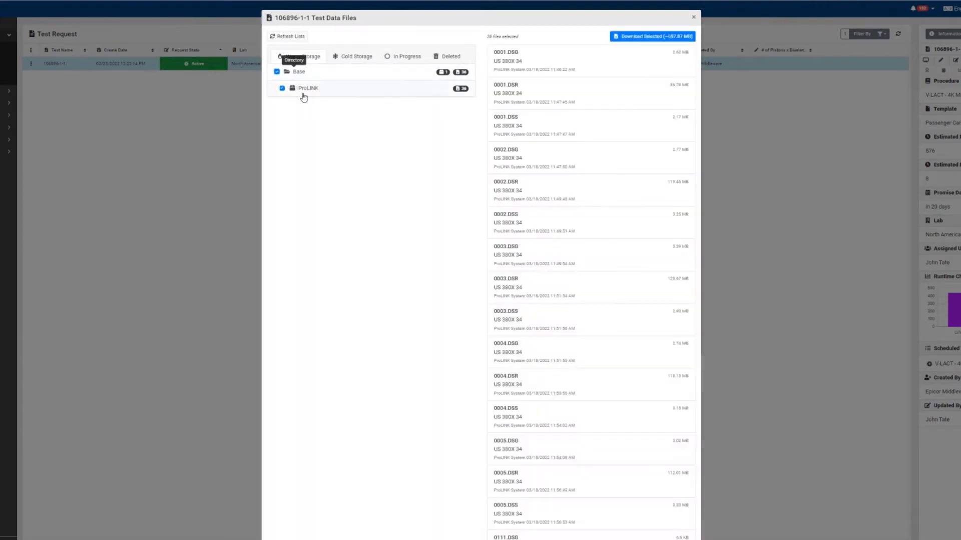
pyautogui.click(305, 91)
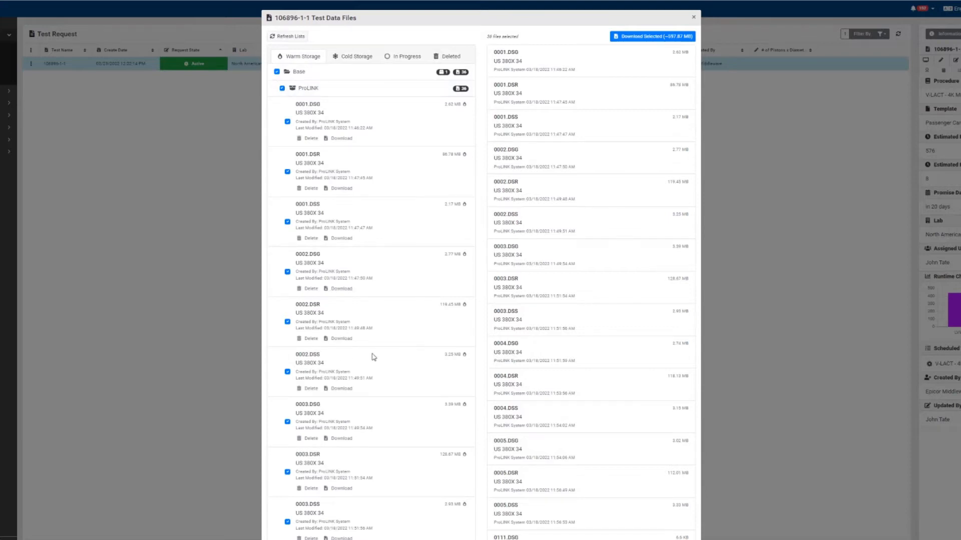
pyautogui.click(656, 37)
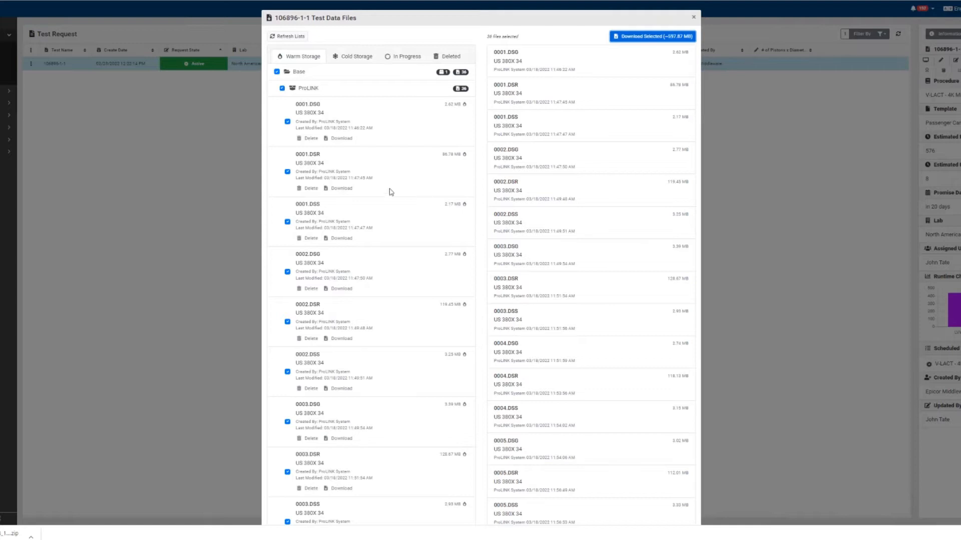
pyautogui.click(693, 19)
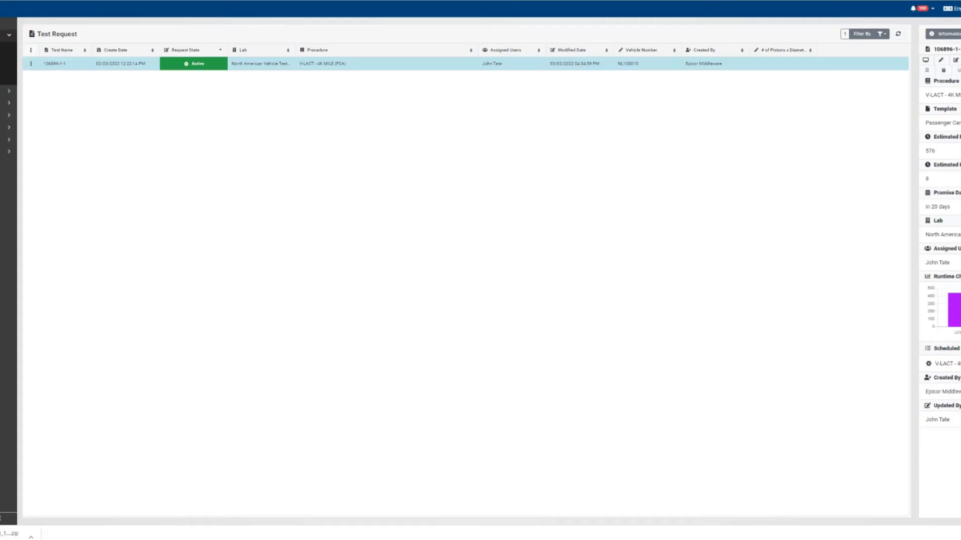
# Open the test data analysis for request 106896-1-1 and load the US 380X 34 data set
pyautogui.click(31, 64)
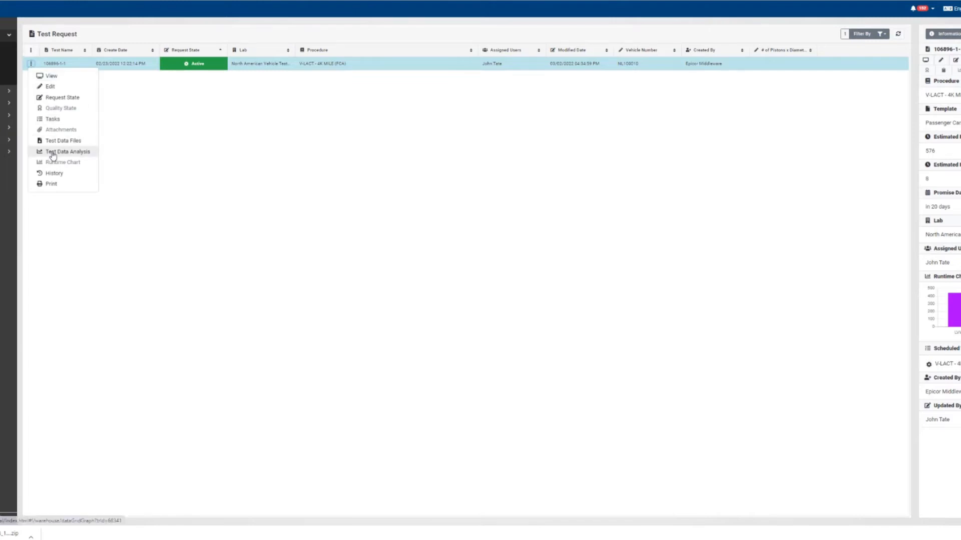
pyautogui.click(52, 152)
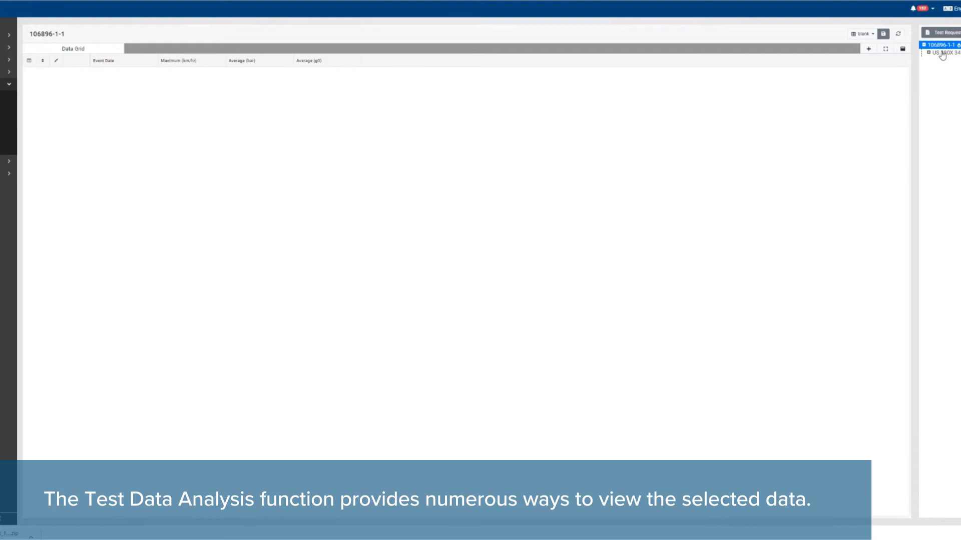
pyautogui.click(942, 53)
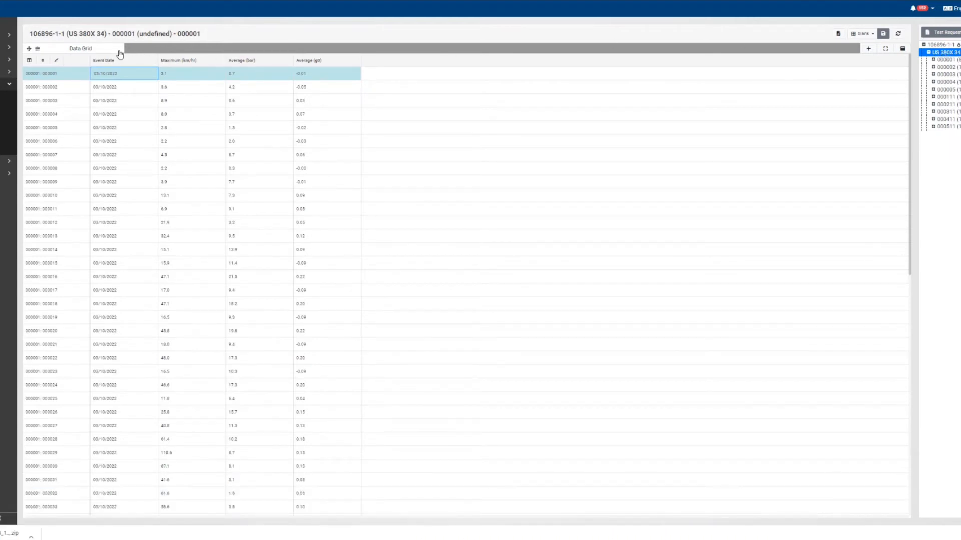
# Add the NVH Peak SPL Level (dB) column to the data grid's Default Layout
pyautogui.click(38, 50)
pyautogui.click(36, 176)
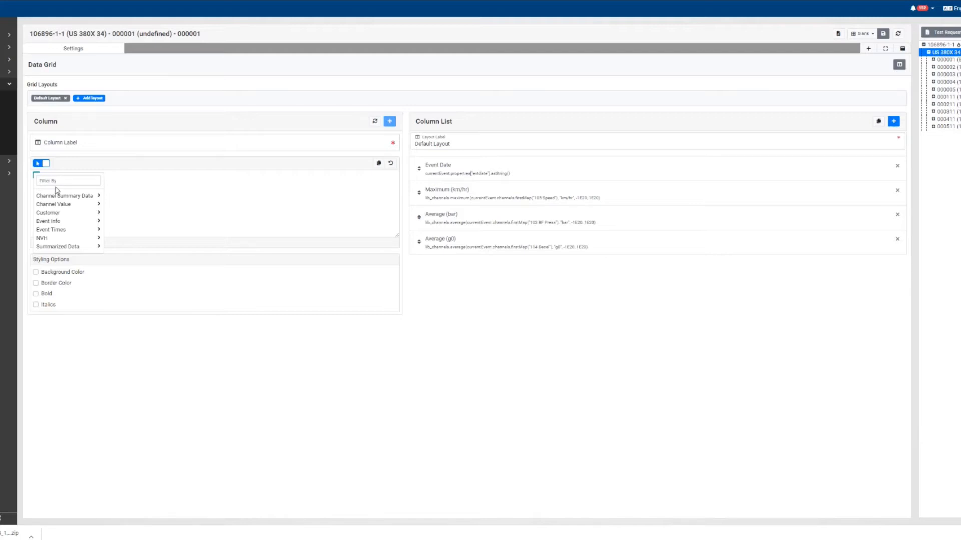
pyautogui.moveTo(59, 207)
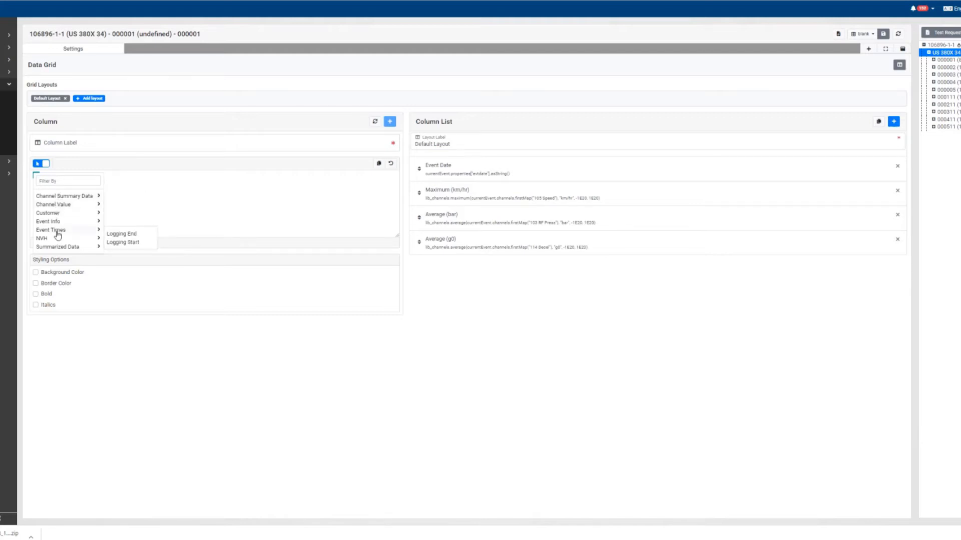
pyautogui.moveTo(89, 239)
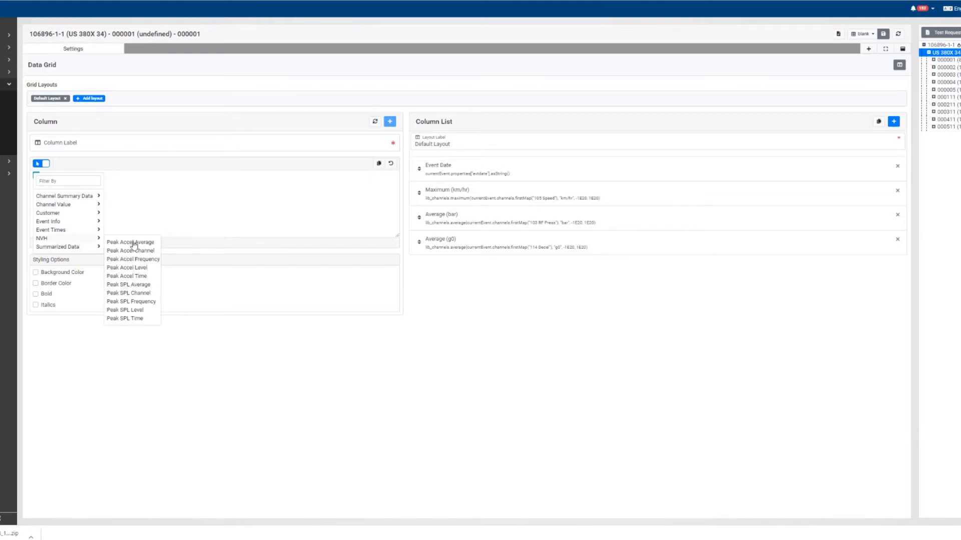
pyautogui.click(130, 311)
pyautogui.click(389, 122)
# Add the NVH Peak SPL Frequency (Hz) column to the Default Layout and return to the data grid
pyautogui.click(36, 175)
pyautogui.moveTo(75, 238)
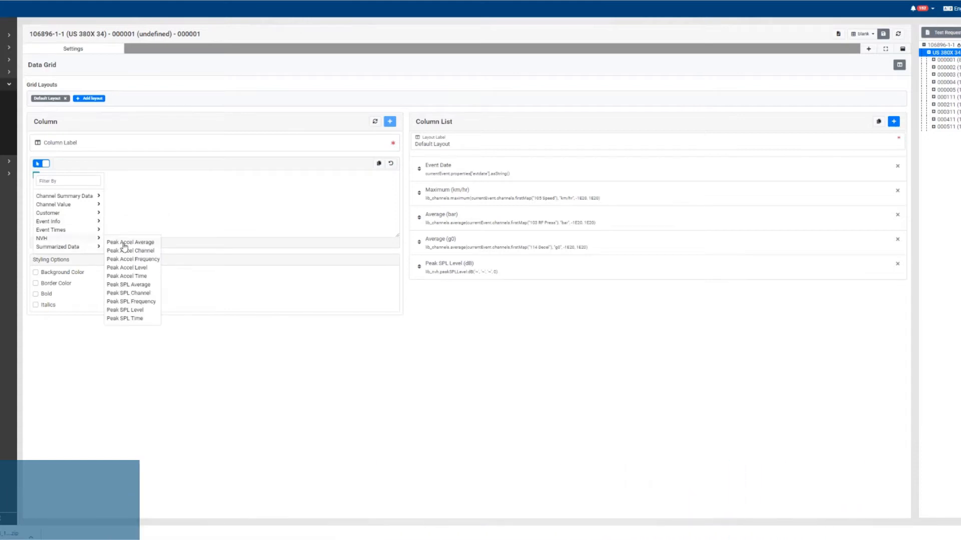
pyautogui.click(127, 302)
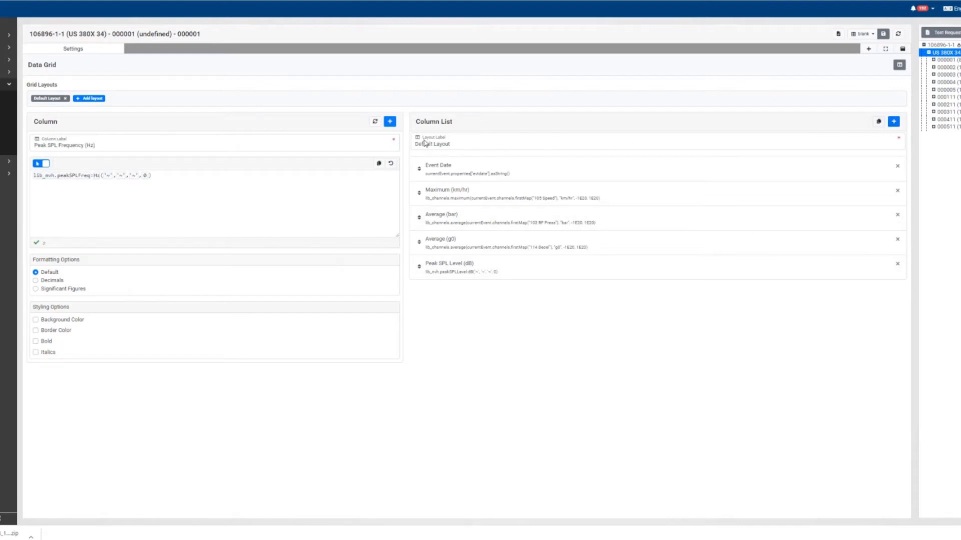
pyautogui.click(390, 122)
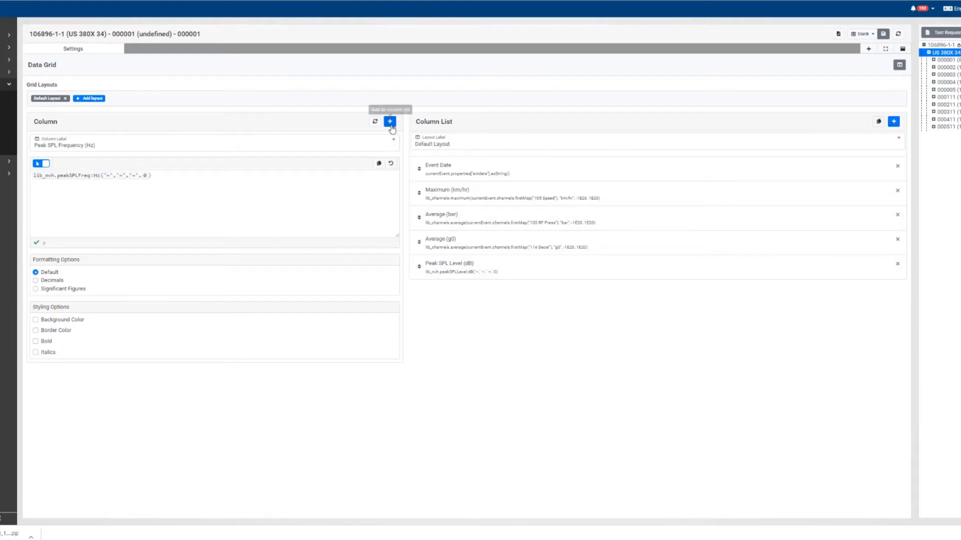
pyautogui.click(898, 69)
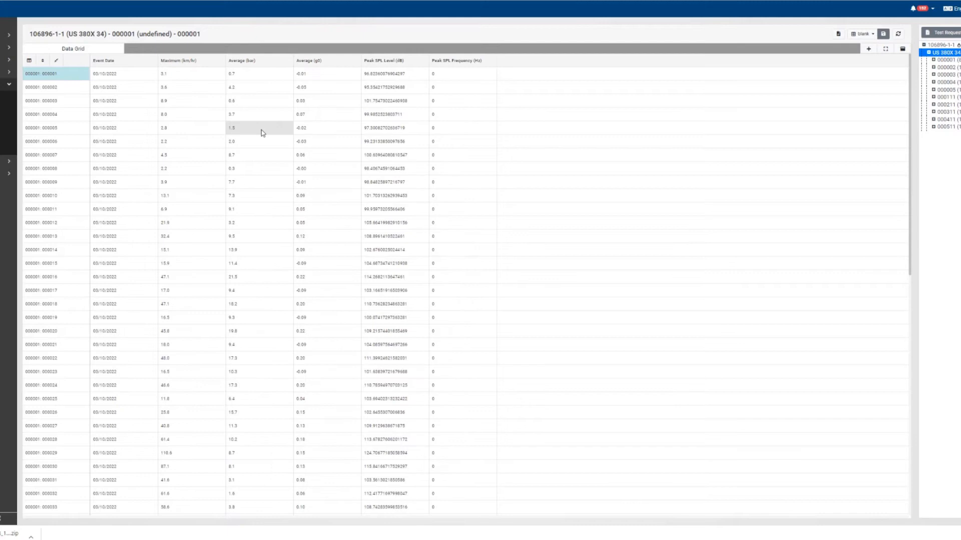
# Format the Peak SPL Level (dB) column to 1 decimal, save it and return to the data grid
pyautogui.click(416, 62)
pyautogui.click(386, 72)
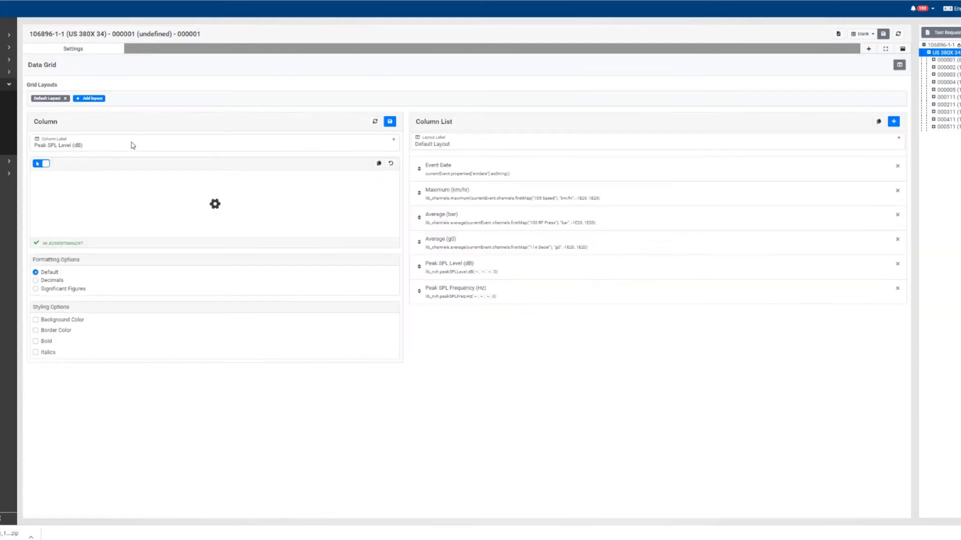
pyautogui.click(35, 281)
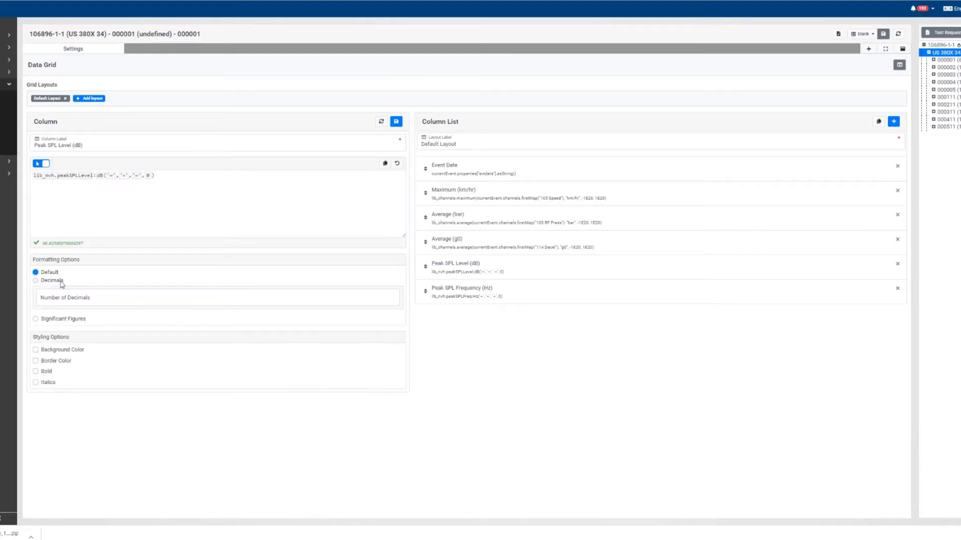
pyautogui.click(66, 301)
pyautogui.write('1')
pyautogui.press('Tab')
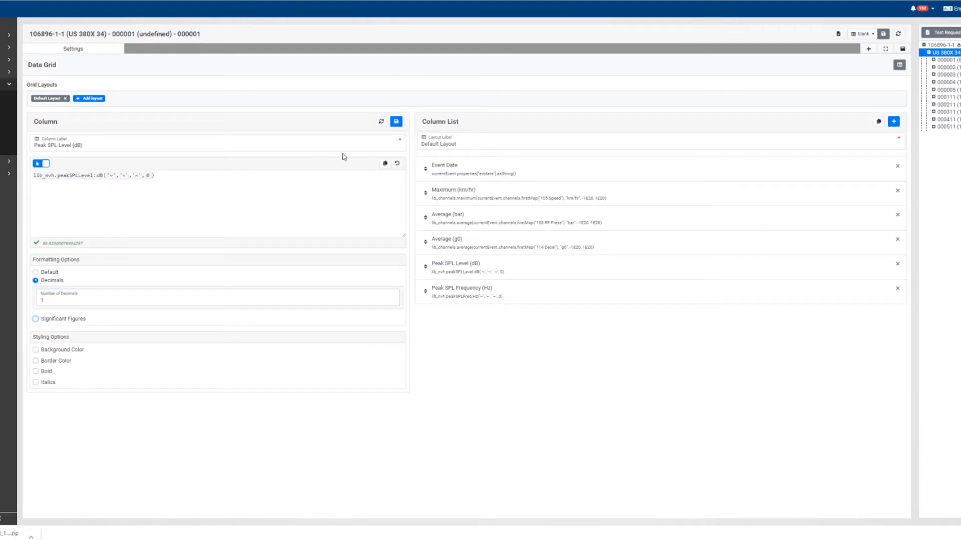
pyautogui.click(396, 121)
pyautogui.click(450, 294)
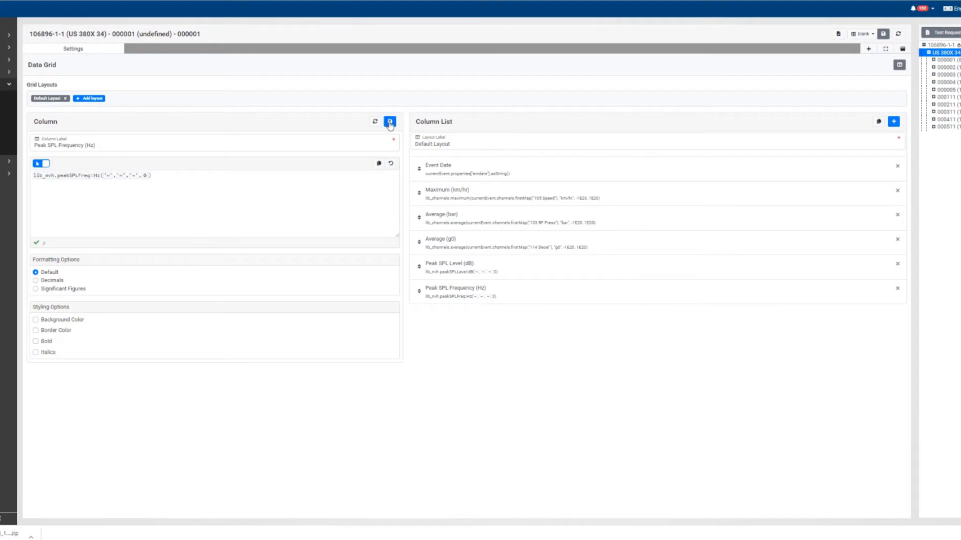
pyautogui.click(899, 65)
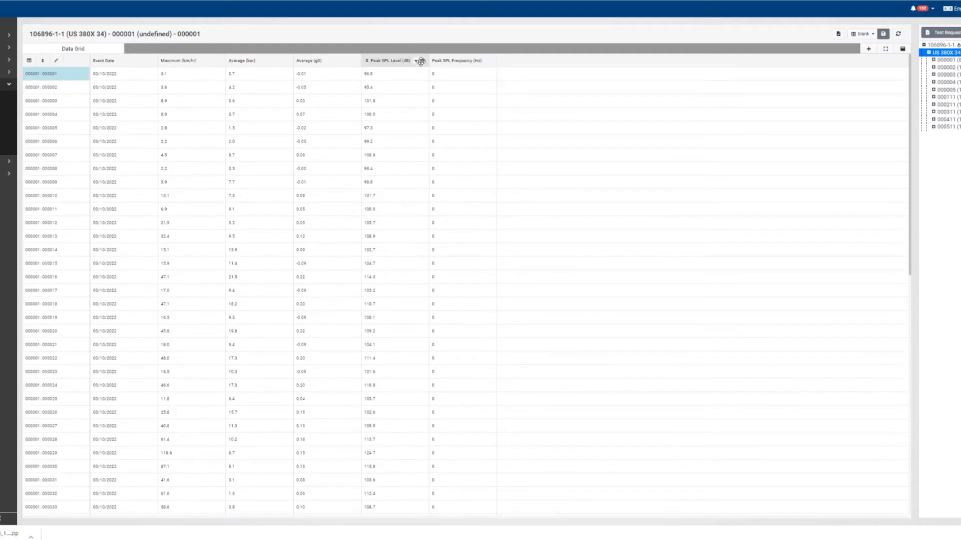
# Split the Data Grid view to its right and fill the new pane with a Raw Data Graph widget
pyautogui.rightClick(81, 50)
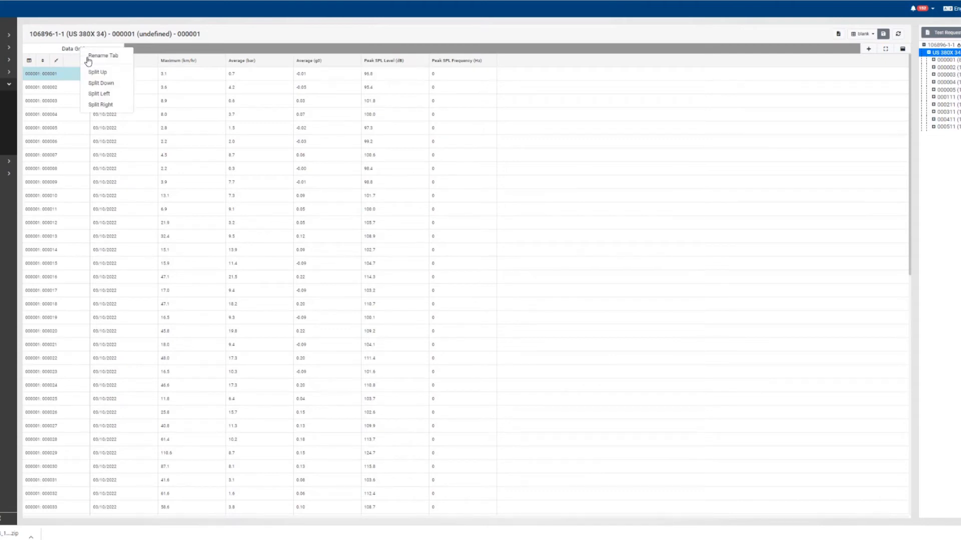
pyautogui.click(94, 106)
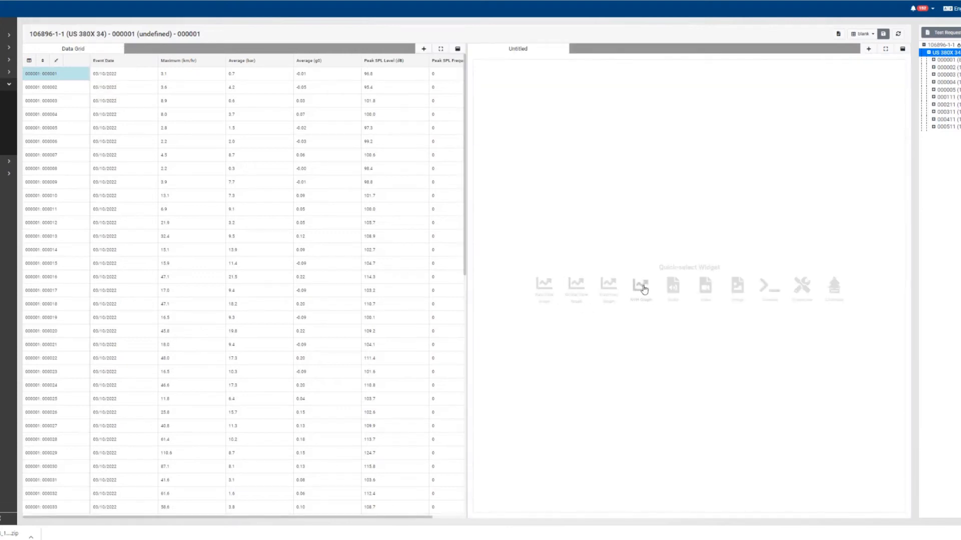
pyautogui.click(541, 290)
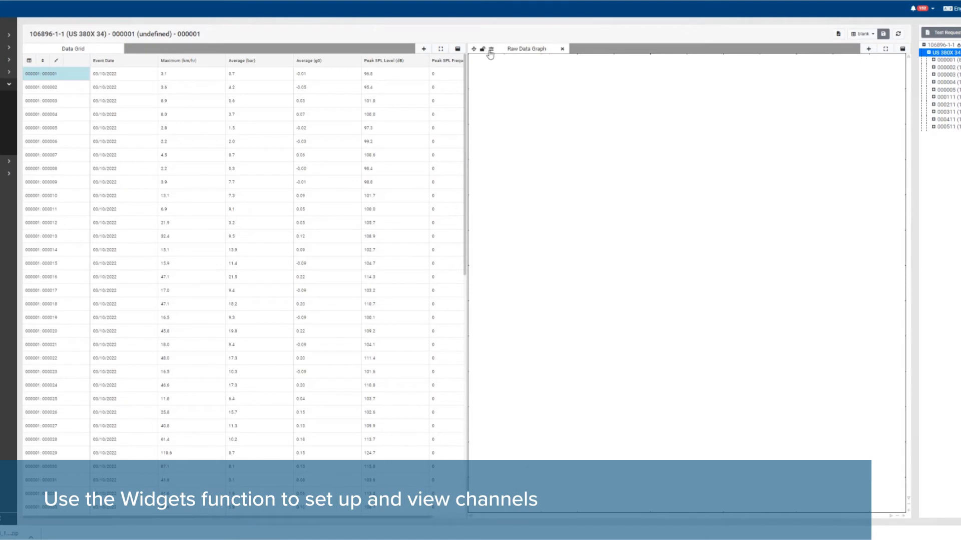
# Add the mapped channel 105 Speed to the raw data graph's Y axis with the unit km/hr
pyautogui.click(483, 49)
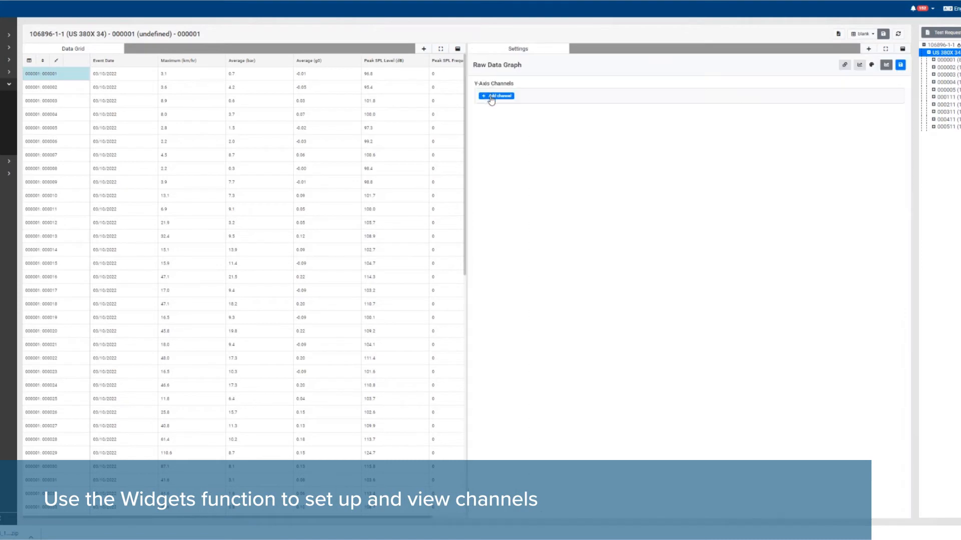
pyautogui.click(492, 96)
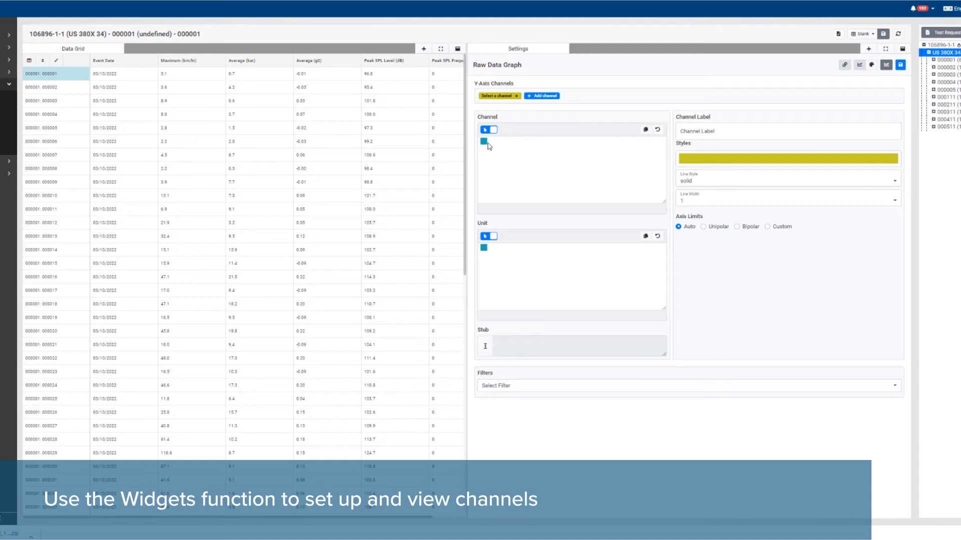
pyautogui.click(485, 143)
pyautogui.moveTo(523, 177)
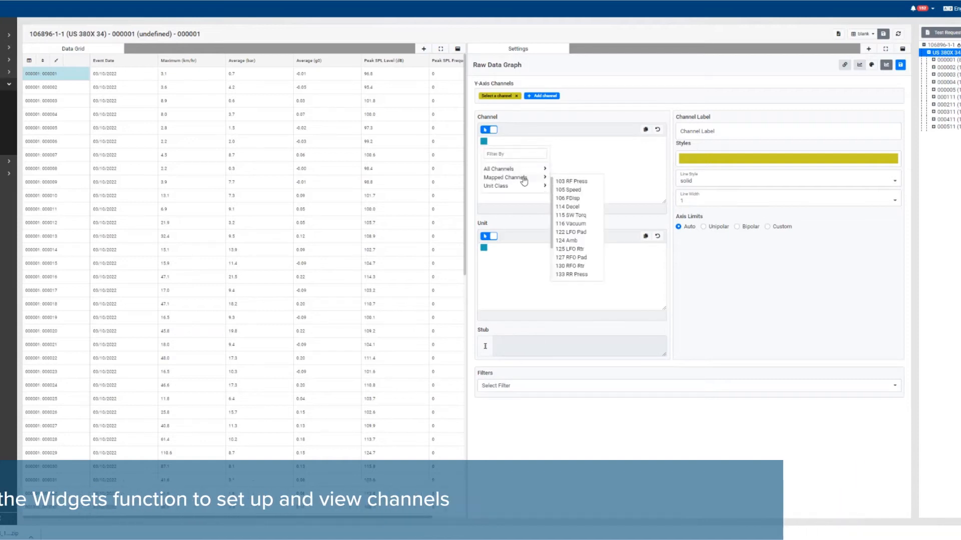
pyautogui.click(572, 190)
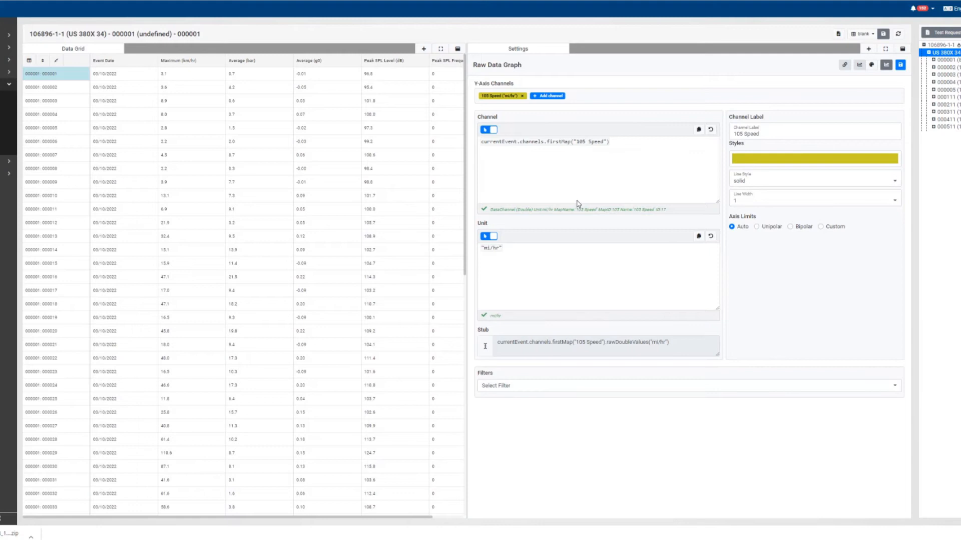
pyautogui.click(495, 252)
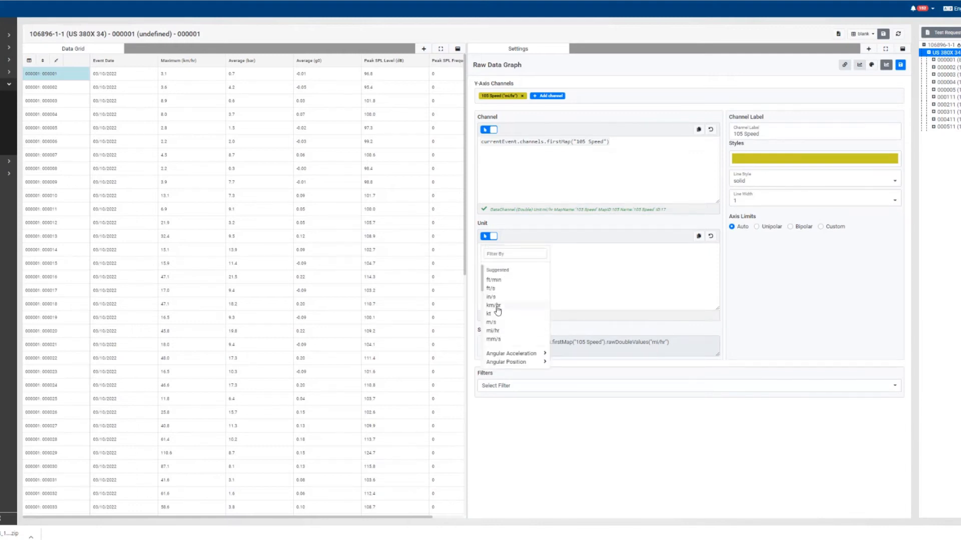
pyautogui.click(493, 305)
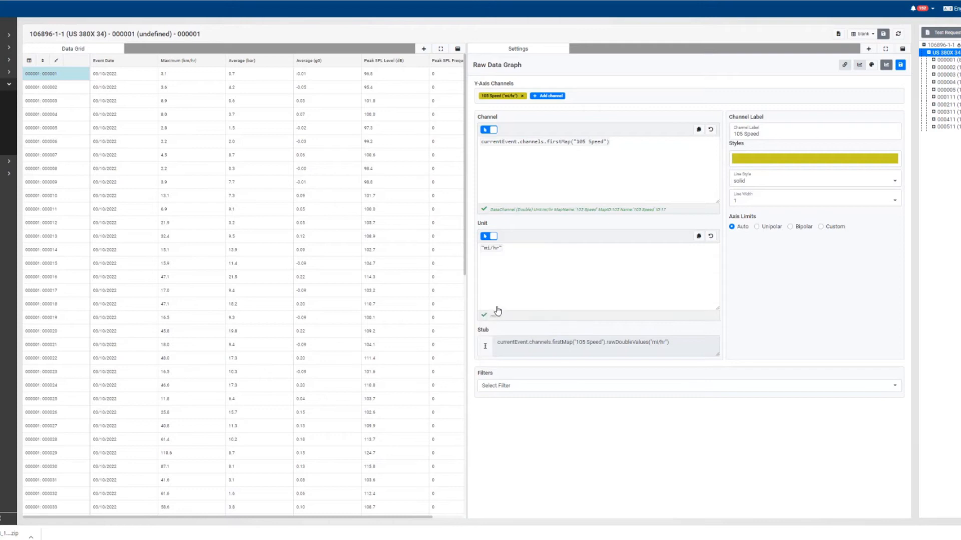
# Add a second Y-axis channel to the raw data graph using the mapped channel 114 Decel
pyautogui.click(554, 97)
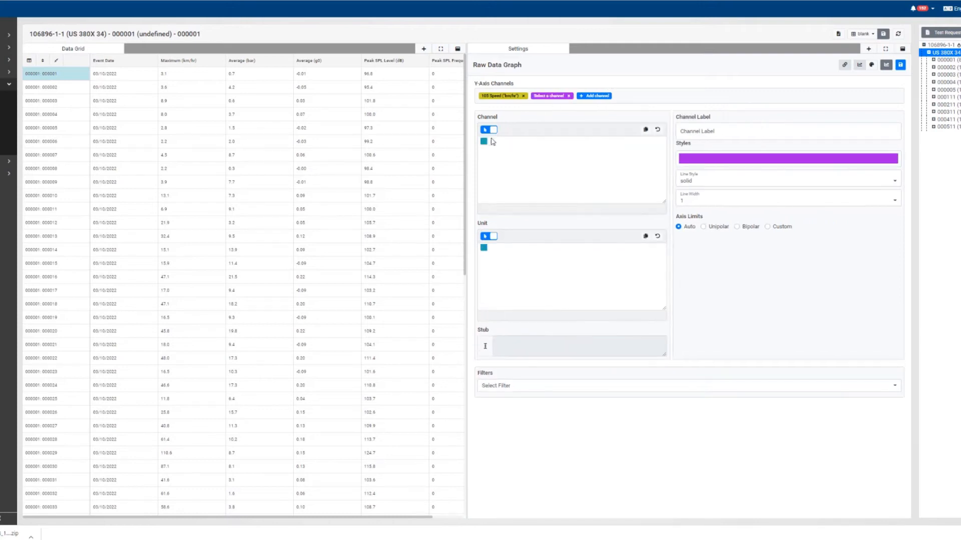
pyautogui.click(499, 157)
pyautogui.moveTo(502, 178)
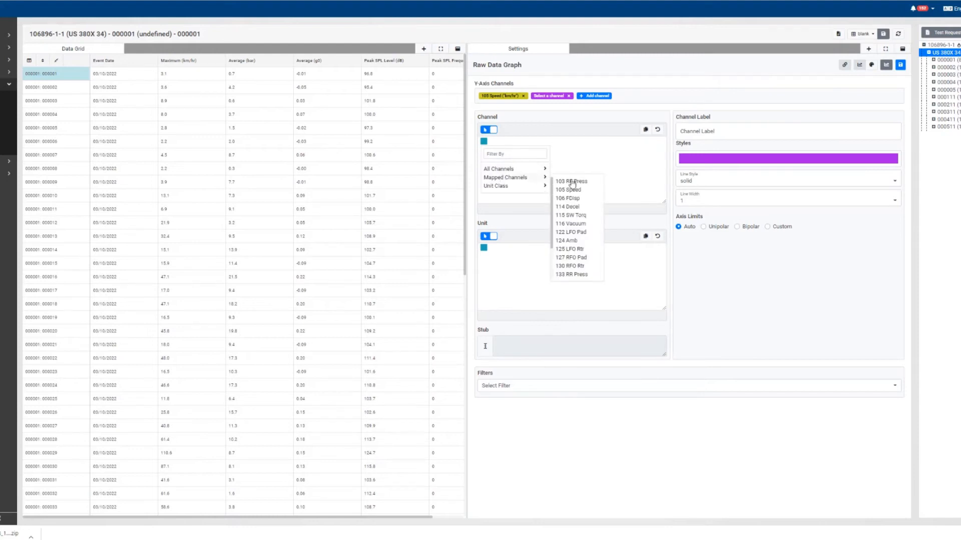
pyautogui.click(576, 181)
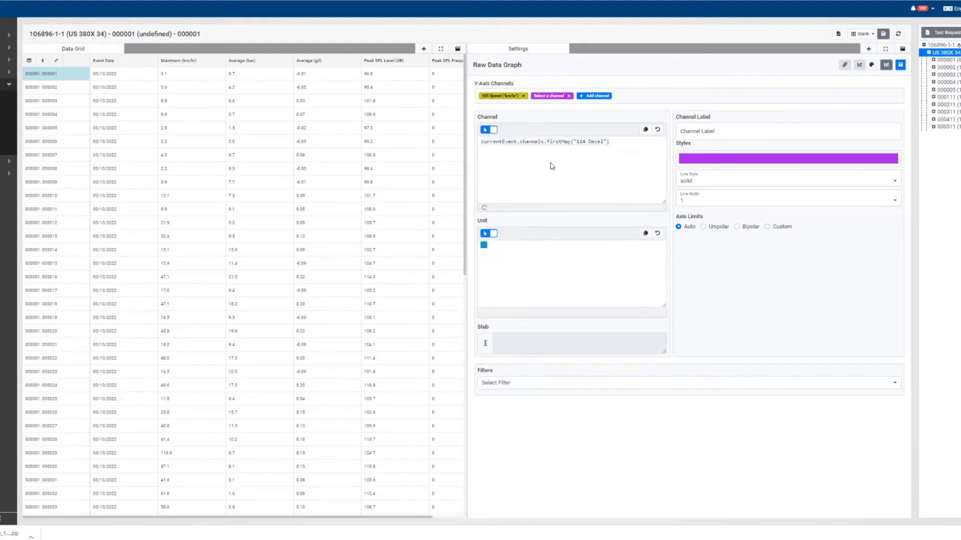
# Add the mapped channels 103 RF Press and 116 Vacuum to the raw data graph's Y axis
pyautogui.click(594, 96)
pyautogui.click(491, 148)
pyautogui.moveTo(514, 181)
pyautogui.click(571, 181)
pyautogui.click(643, 96)
pyautogui.click(495, 149)
pyautogui.moveTo(514, 181)
pyautogui.click(572, 227)
# Add a Y-axis channel to the raw data graph using the temperature channel 130 RFO Rtr
pyautogui.click(691, 96)
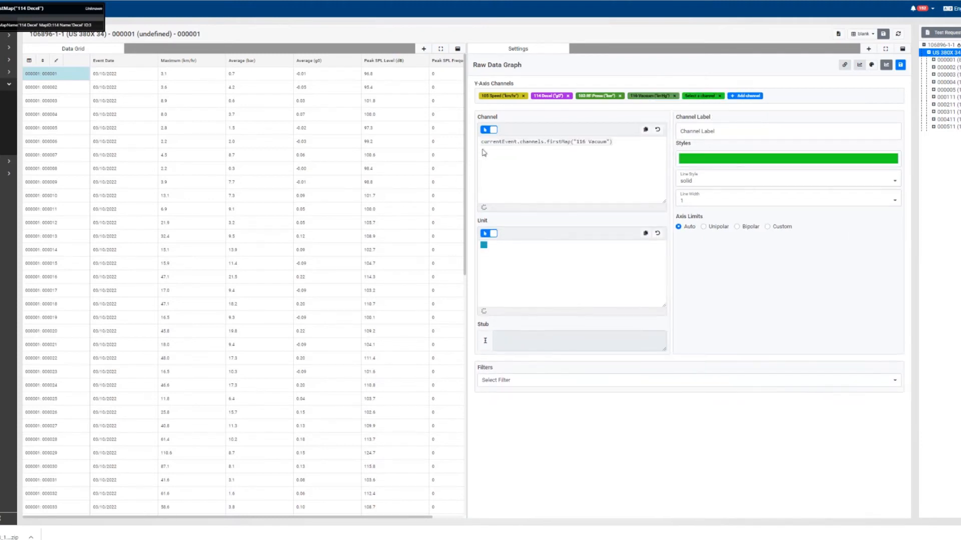
pyautogui.click(496, 149)
pyautogui.click(580, 230)
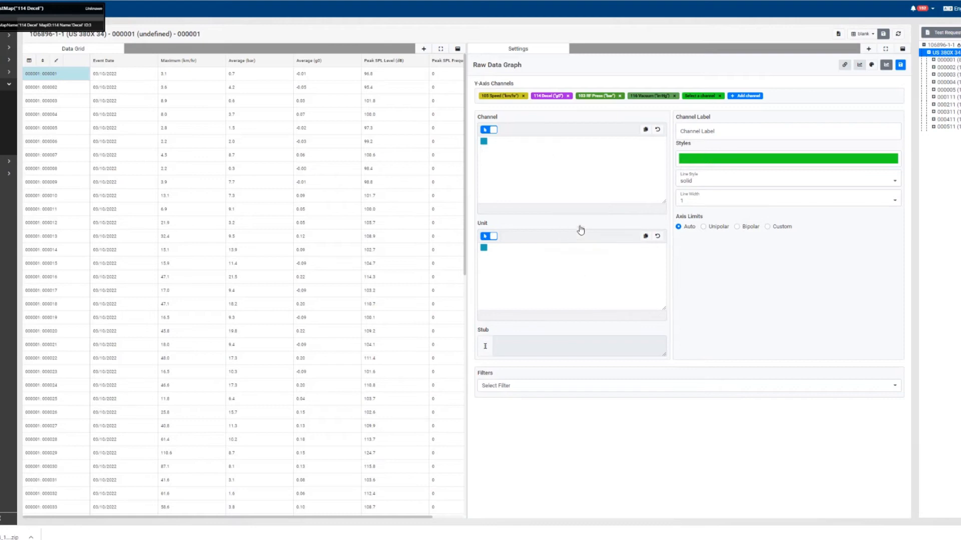
# Add a Y-axis channel using humidity from the Percent unit class, and display the finished raw data graph
pyautogui.click(745, 96)
pyautogui.click(496, 149)
pyautogui.moveTo(514, 186)
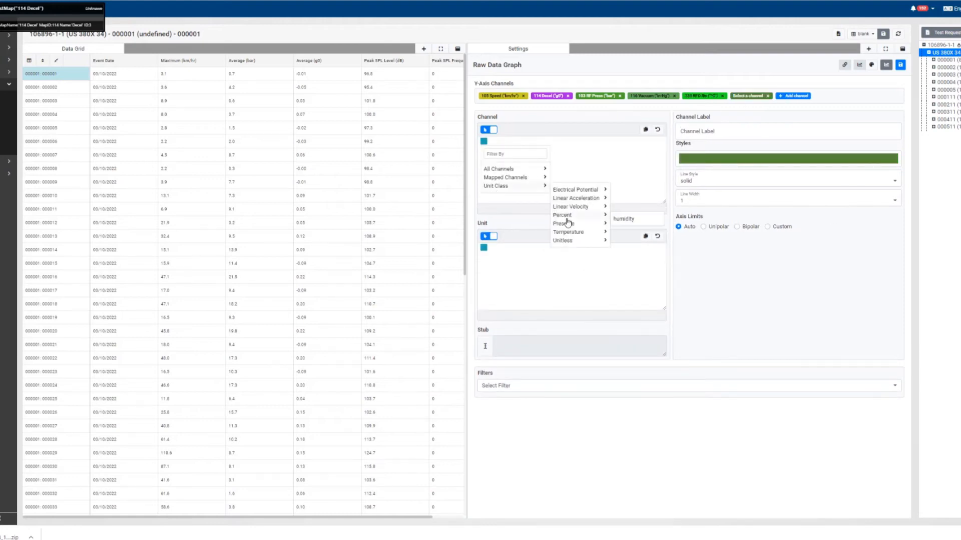
pyautogui.click(624, 219)
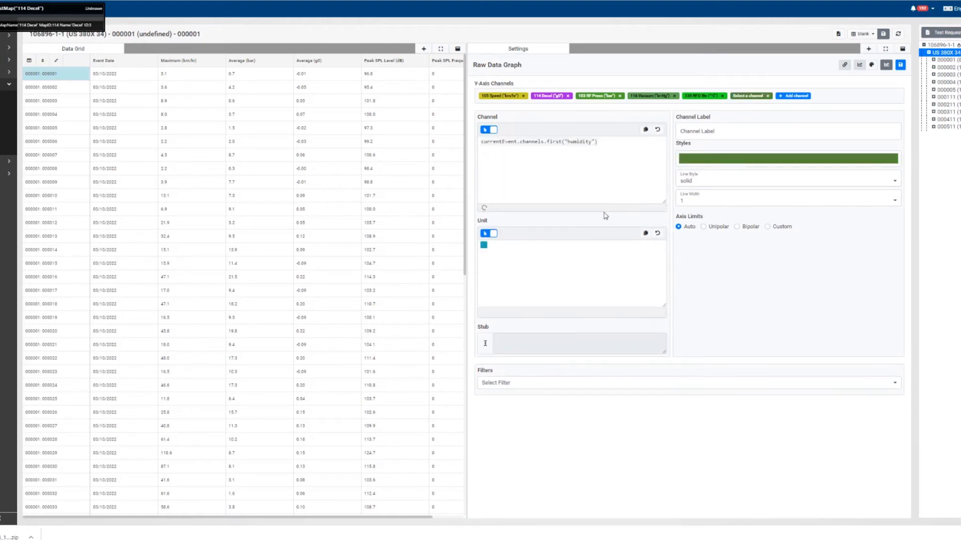
pyautogui.click(886, 65)
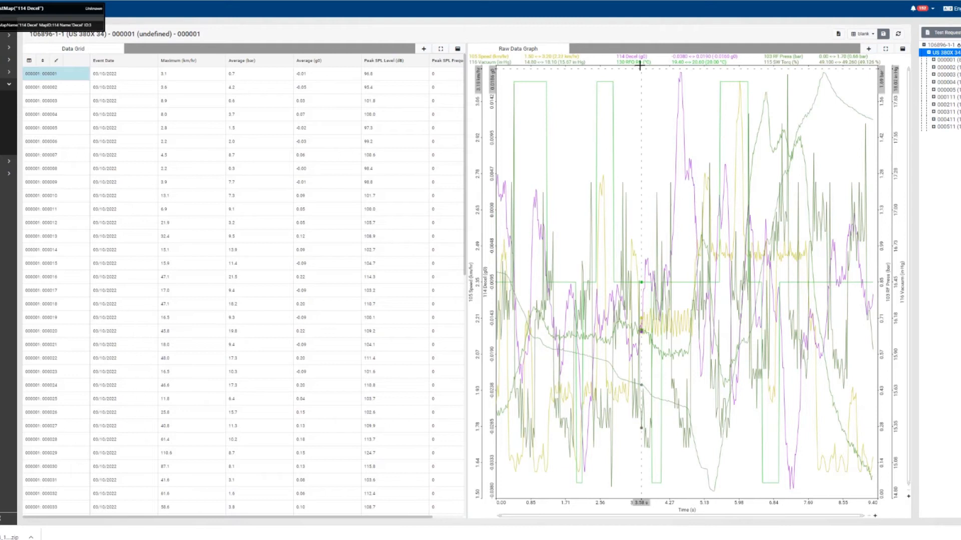
# Hide the channels 130 RFO Rtr, 103 RF Press and 115 SW Torq through the raw data graph's legend
pyautogui.click(640, 64)
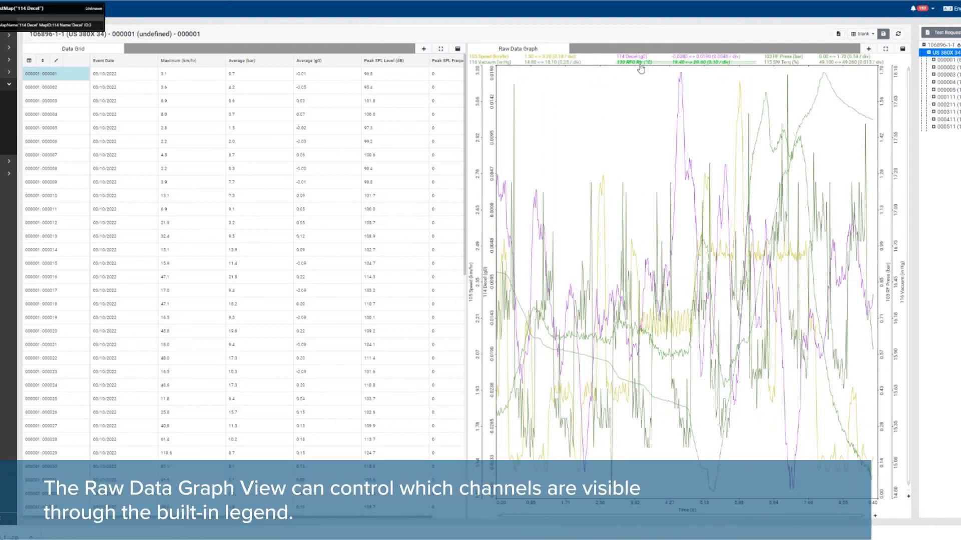
pyautogui.click(784, 57)
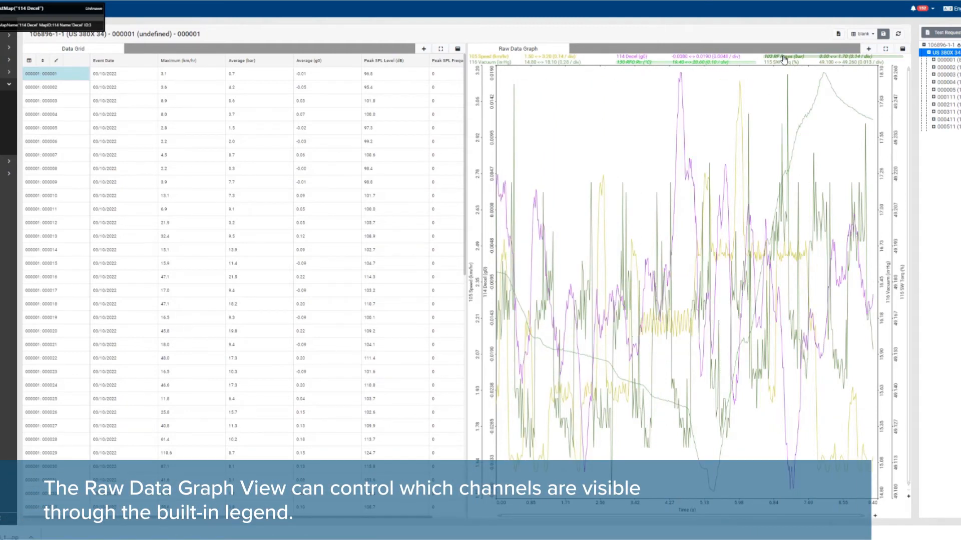
pyautogui.click(784, 63)
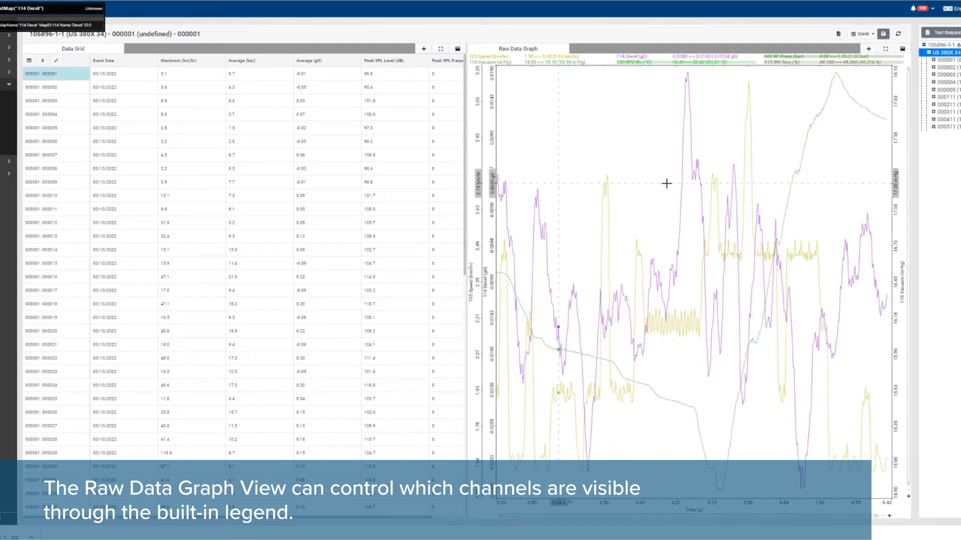
# Split the Raw Data Graph view downward and fill the new pane with another Raw Data Graph widget
pyautogui.rightClick(551, 50)
pyautogui.click(570, 84)
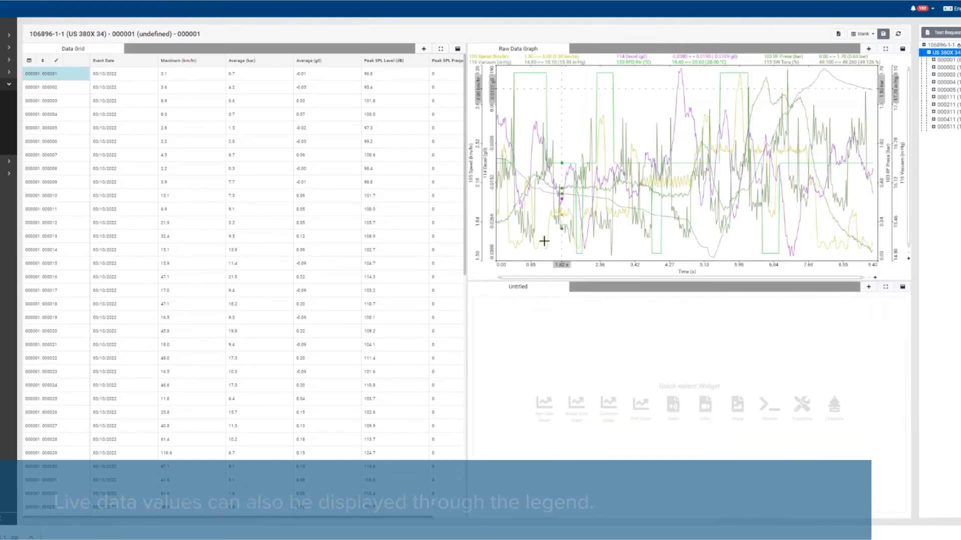
pyautogui.click(544, 401)
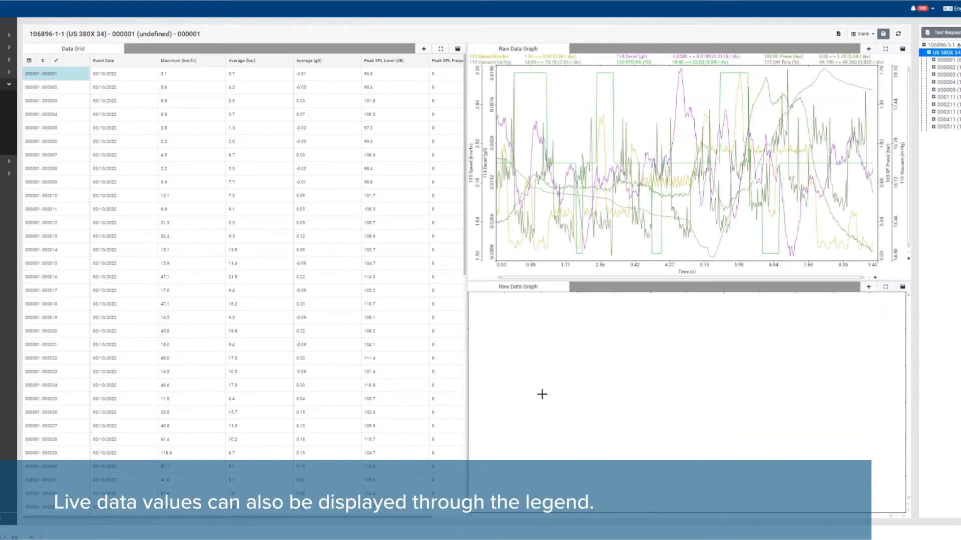
# Add the pressure channel 103 RF Press to the lower raw data graph's Y axis and display the graph
pyautogui.click(491, 289)
pyautogui.click(496, 334)
pyautogui.click(483, 379)
pyautogui.moveTo(501, 424)
pyautogui.moveTo(571, 470)
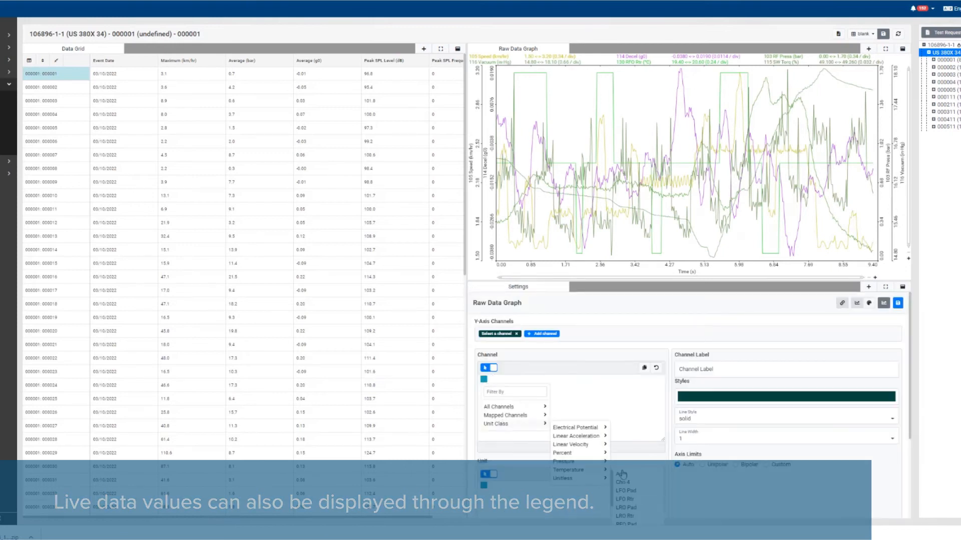
pyautogui.click(622, 474)
pyautogui.click(883, 303)
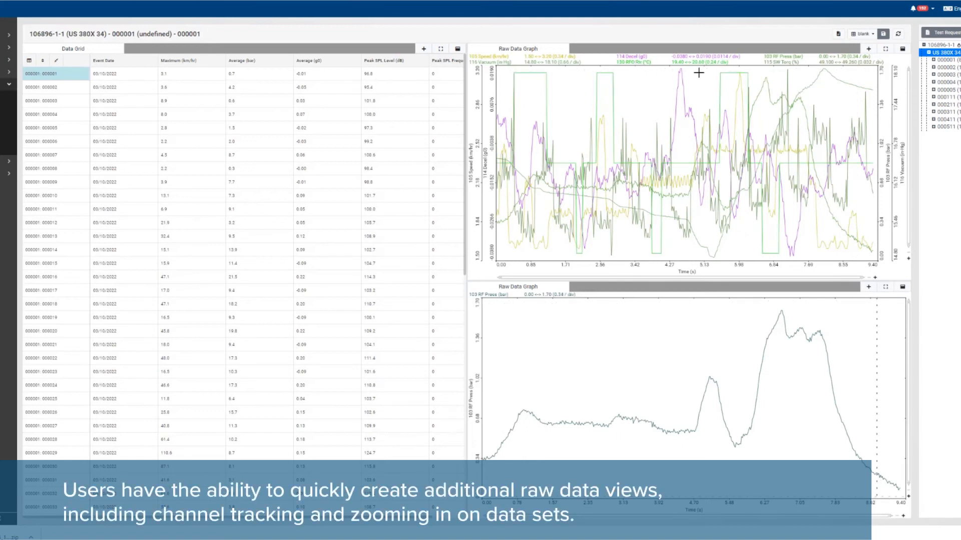
# Hide the channels 103 RF Press and 130 RFO Rtr in the upper raw data graph through its legend
pyautogui.click(783, 57)
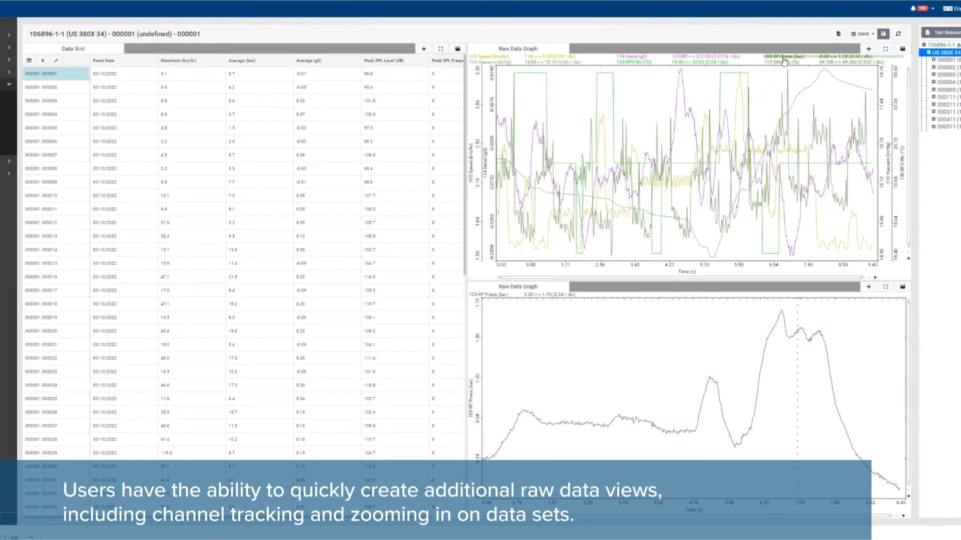
pyautogui.click(633, 65)
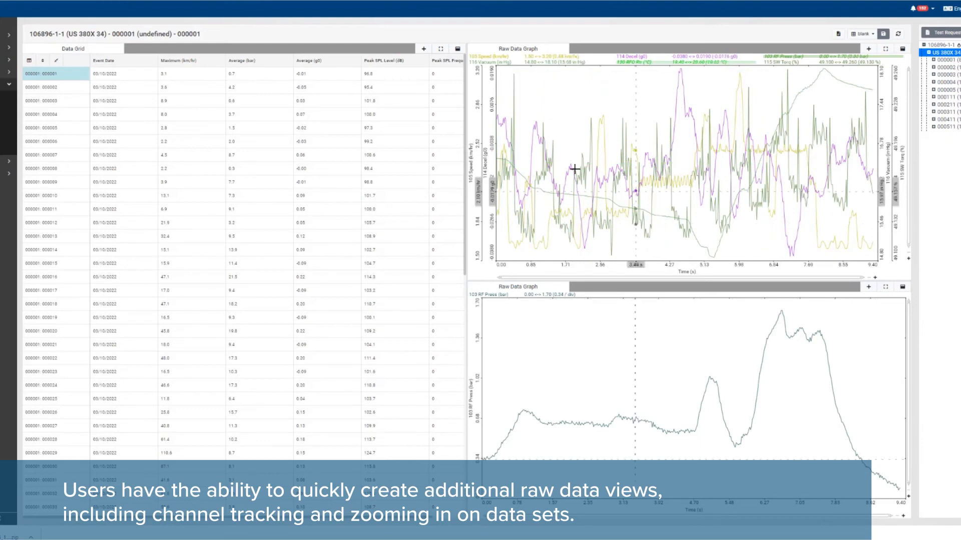
# Mark the region from about 1.90 to 4.78 s in the upper raw data graph, zoom in on it and return to the full time range
pyautogui.click(657, 161)
pyautogui.moveTo(686, 161); pyautogui.dragTo(592, 150)
pyautogui.moveTo(574, 105); pyautogui.dragTo(690, 240)
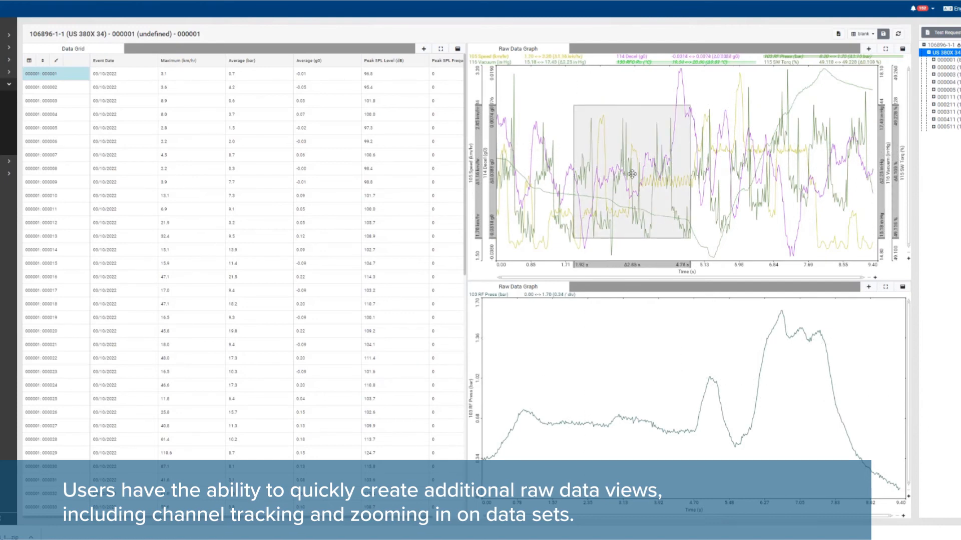
pyautogui.doubleClick(632, 174)
pyautogui.scroll(2, 632, 173)
pyautogui.scroll(-3, 631, 173)
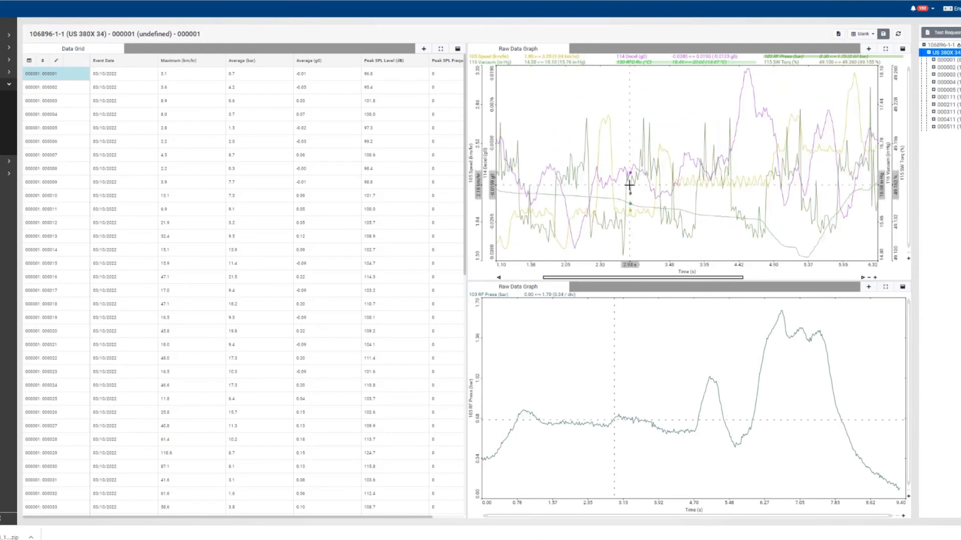
pyautogui.scroll(-2, 629, 185)
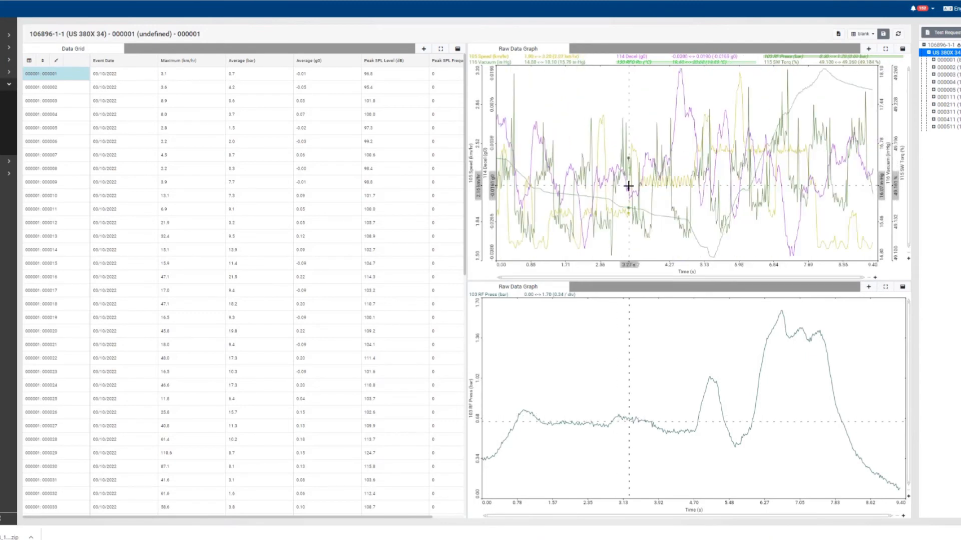
# Split the Data Grid view downward and fill the new pane with an NVH Graph of the channel SPEC 5: Cabin mic
pyautogui.rightClick(110, 49)
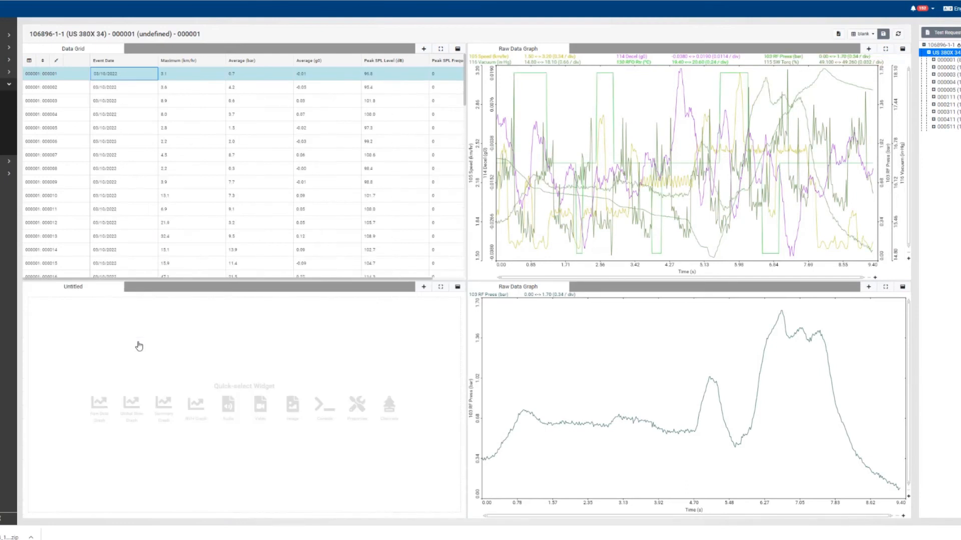
pyautogui.click(196, 405)
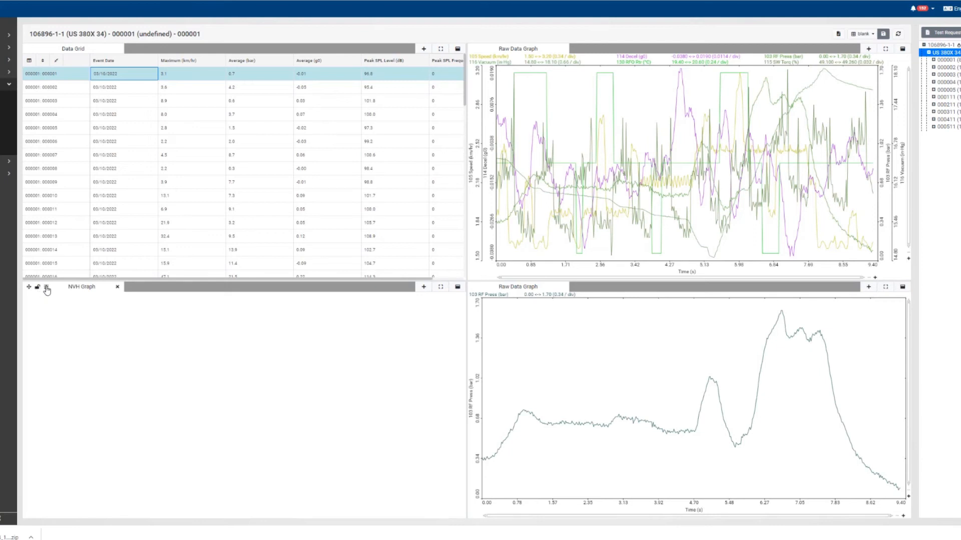
pyautogui.click(46, 288)
pyautogui.click(39, 363)
pyautogui.moveTo(57, 391)
pyautogui.click(133, 428)
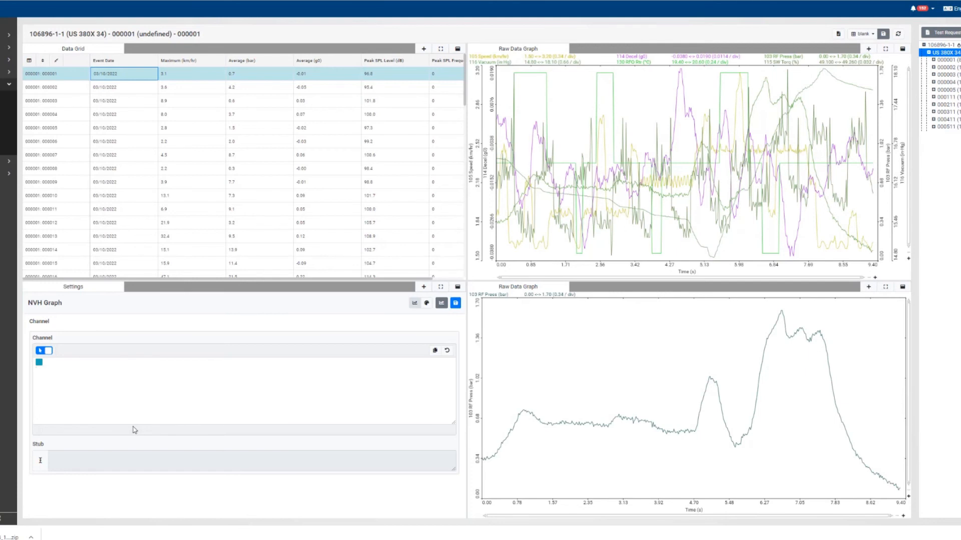
pyautogui.click(443, 306)
# Split the Cabin mic NVH graph to its right and display the channel SPEC 1: Left front accel in a new NVH Graph
pyautogui.rightClick(78, 288)
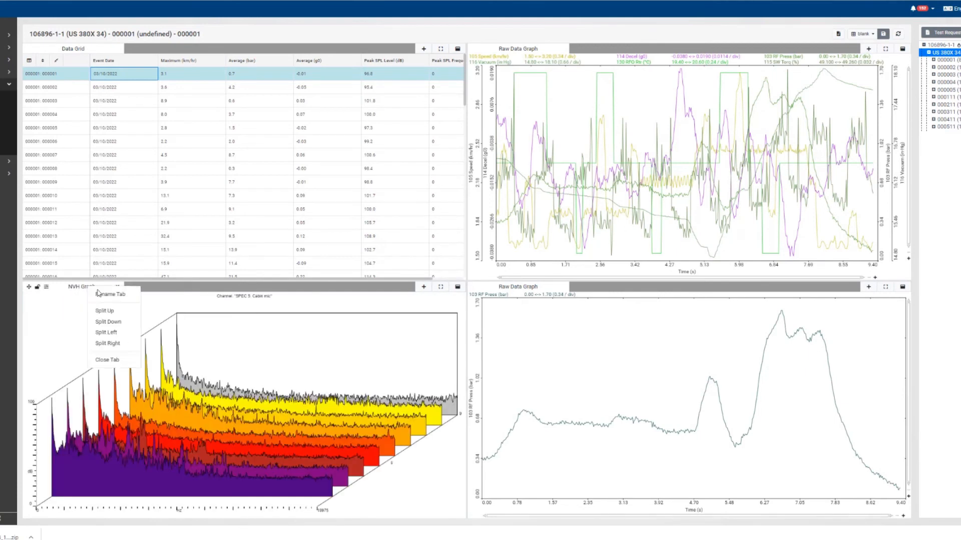
pyautogui.click(107, 344)
pyautogui.click(356, 393)
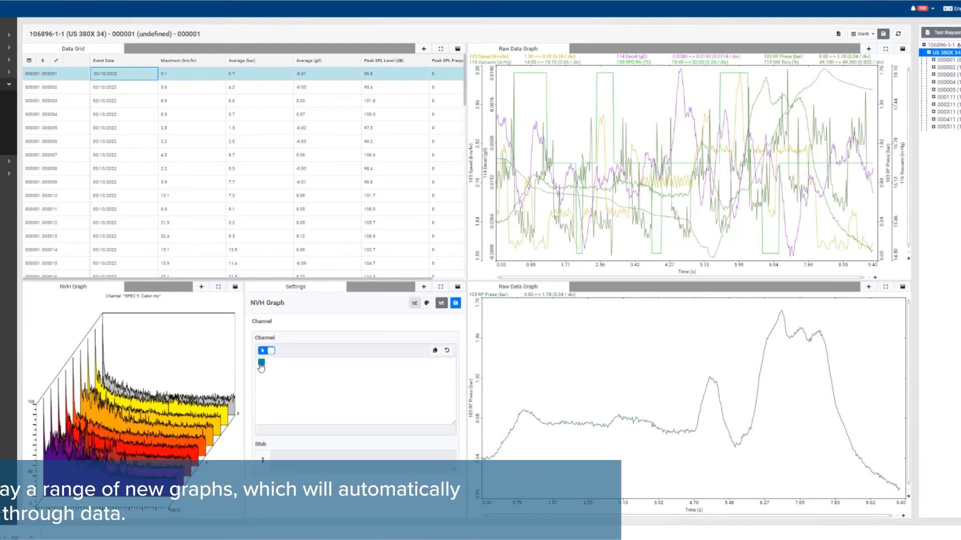
pyautogui.click(359, 396)
pyautogui.click(440, 305)
# Split the Left front accel graph to its right and add an NVH Graph of the channel SPEC 2: Right front accel
pyautogui.rightClick(312, 288)
pyautogui.click(339, 345)
pyautogui.click(411, 393)
pyautogui.click(380, 287)
pyautogui.click(373, 362)
pyautogui.moveTo(395, 389)
pyautogui.click(465, 397)
pyautogui.click(441, 305)
# Split the Left front accel graph downward and add an NVH Graph of the channel SPEC 3: Left rear accel
pyautogui.rightClick(284, 291)
pyautogui.click(304, 357)
pyautogui.click(271, 457)
pyautogui.click(269, 406)
pyautogui.click(262, 482)
pyautogui.moveTo(294, 506)
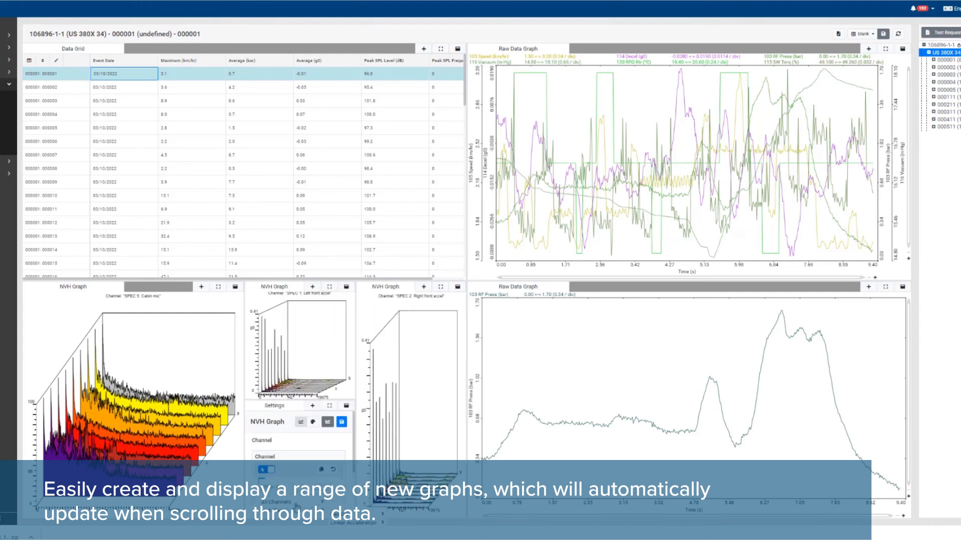
pyautogui.click(353, 522)
pyautogui.click(329, 424)
# Split the Right front accel graph downward and add an NVH Graph of the channel SPEC 4: Right rear accel
pyautogui.rightClick(392, 288)
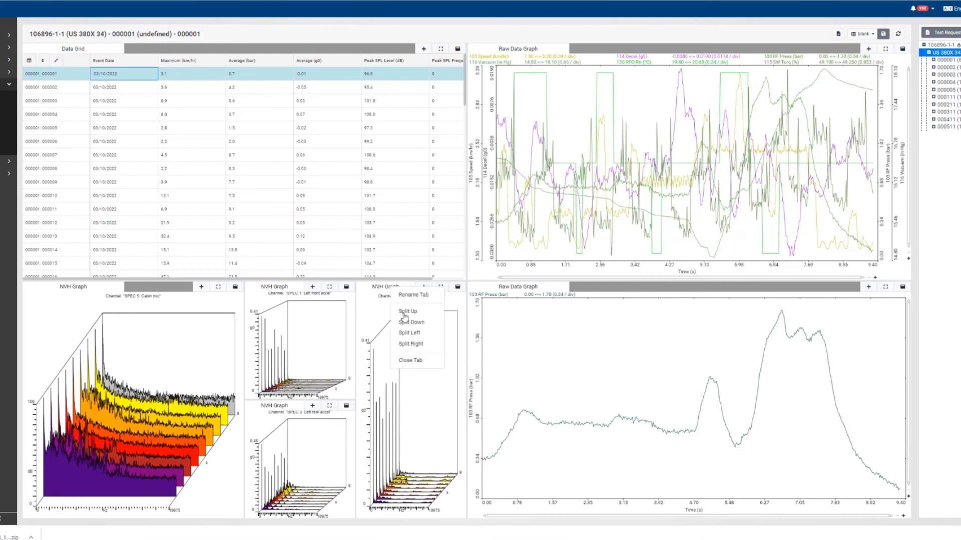
pyautogui.click(404, 322)
pyautogui.click(388, 465)
pyautogui.click(381, 407)
pyautogui.click(375, 482)
pyautogui.moveTo(406, 505)
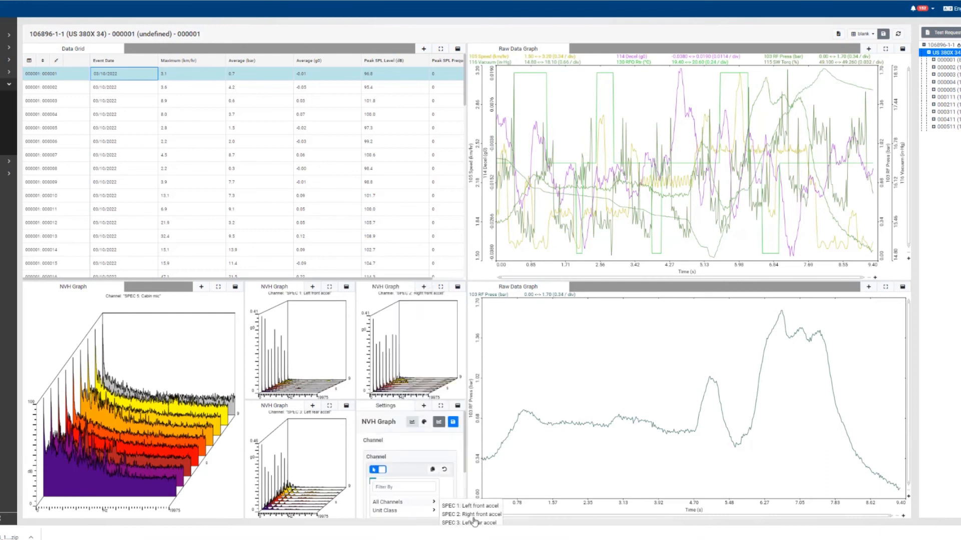
pyautogui.scroll(-3, 471, 518)
pyautogui.click(462, 459)
pyautogui.scroll(5, 445, 443)
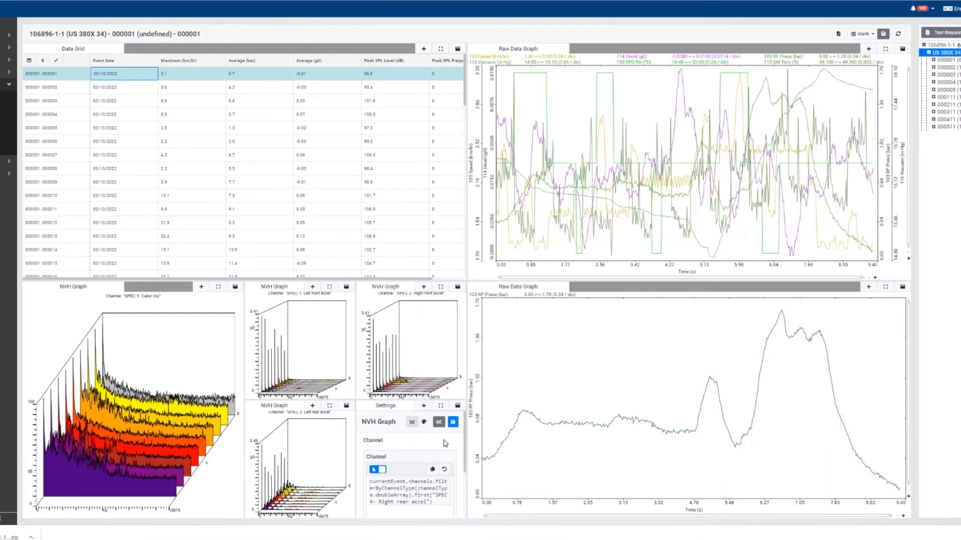
pyautogui.click(440, 424)
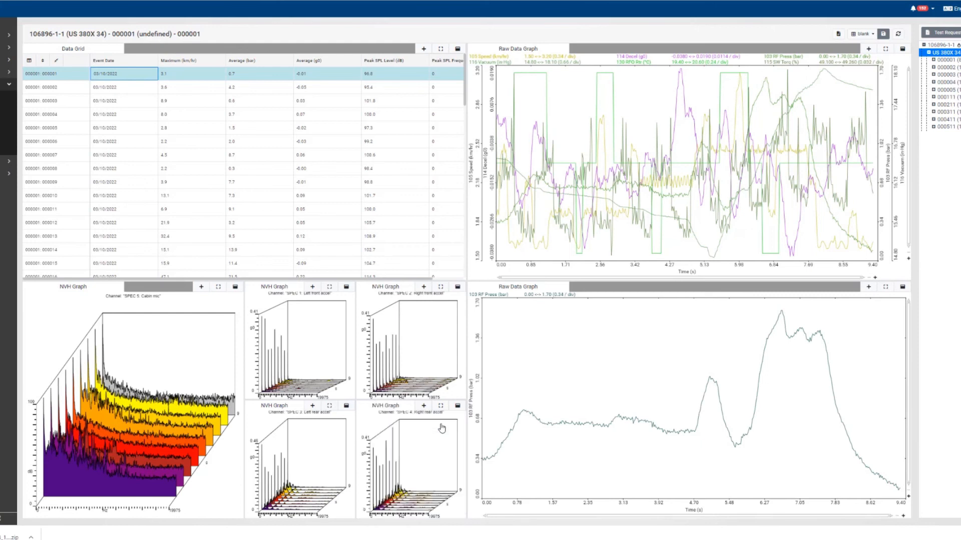
# Select event 000004 in the data grid and step back to event 000001 while viewing the linked graphs
pyautogui.click(190, 113)
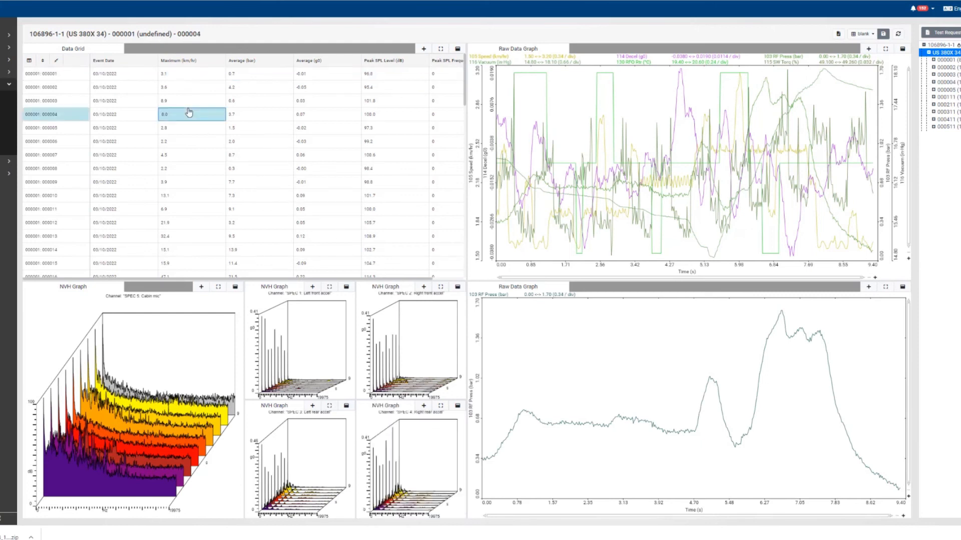
pyautogui.press('Up')
pyautogui.press('Up')
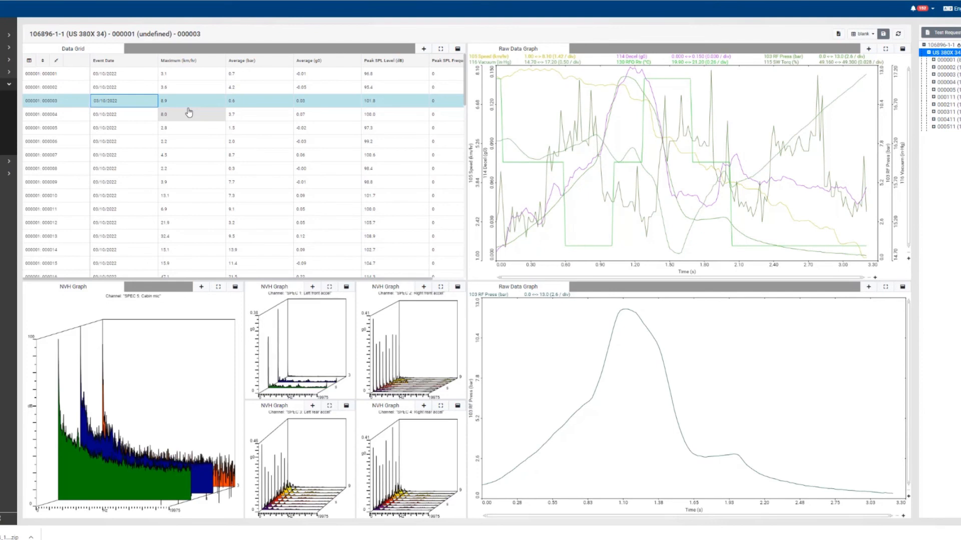
pyautogui.press('Up')
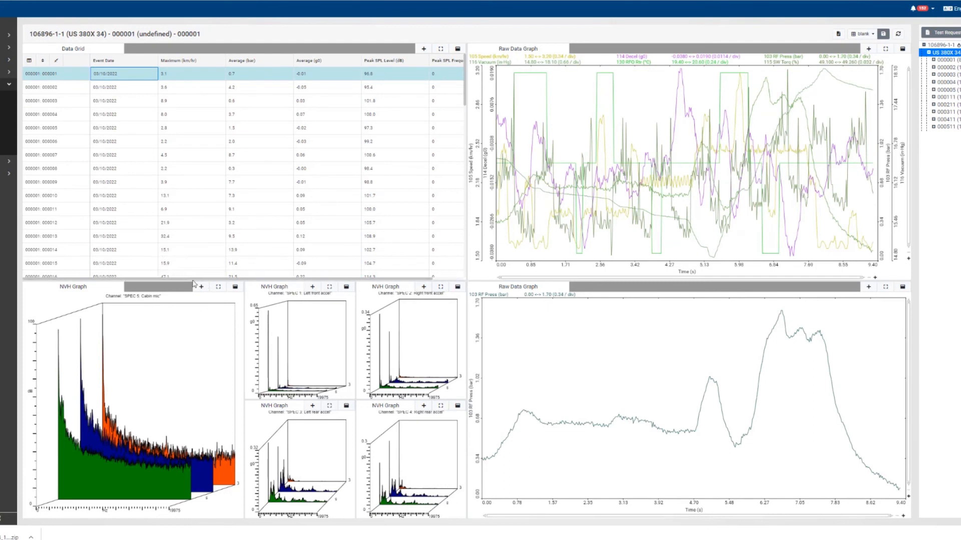
# Reduce the Data Grid pane's height in favour of the NVH graphs, and widen both at the expense of the raw data graphs
pyautogui.moveTo(193, 284); pyautogui.dragTo(192, 187)
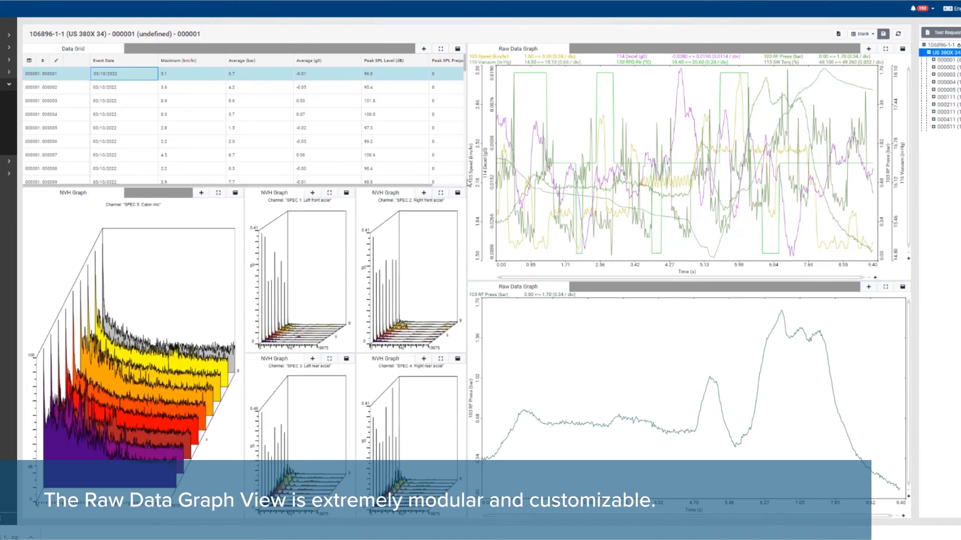
pyautogui.moveTo(502, 177); pyautogui.dragTo(542, 184)
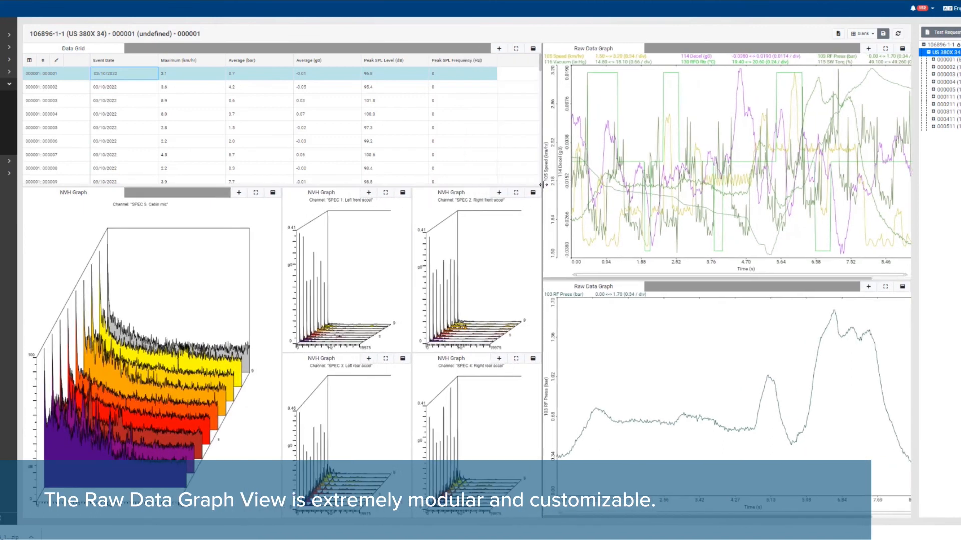
# Select event 000005 in the data grid and step forward to event 000009 while viewing the linked graphs
pyautogui.click(305, 127)
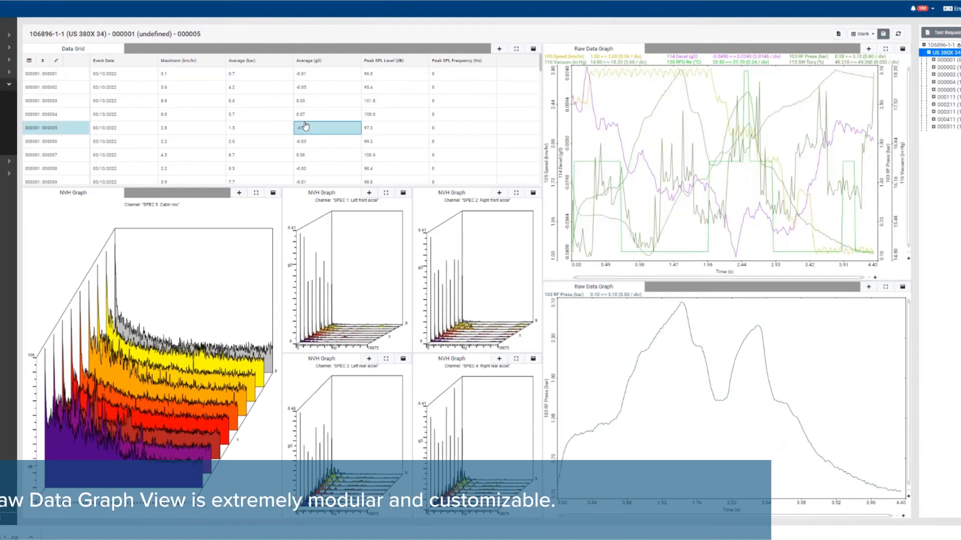
pyautogui.press('Down')
pyautogui.press('Down')
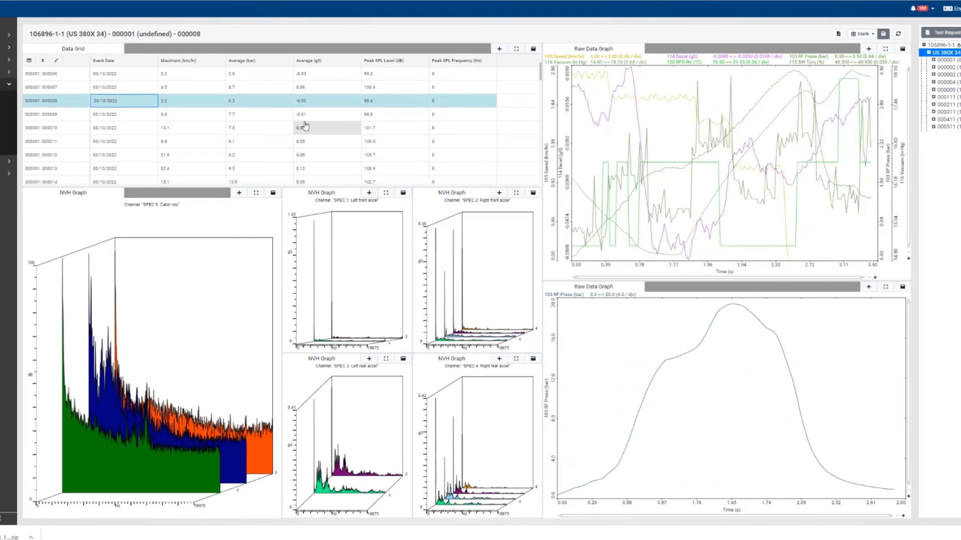
pyautogui.press('Down')
pyautogui.press('Down')
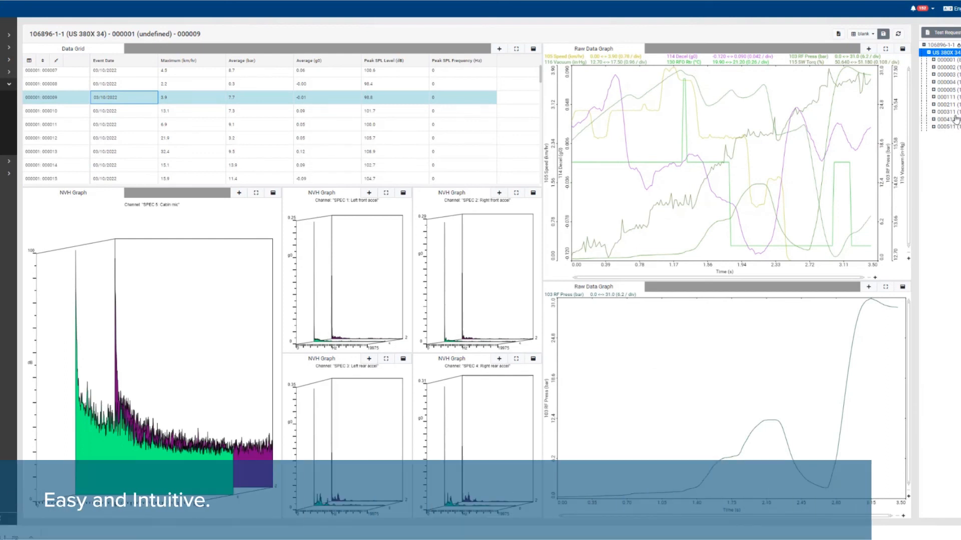
# Select 000001 in the test request tree and sort the data grid by Maximum (km/hr) in ascending order
pyautogui.click(953, 60)
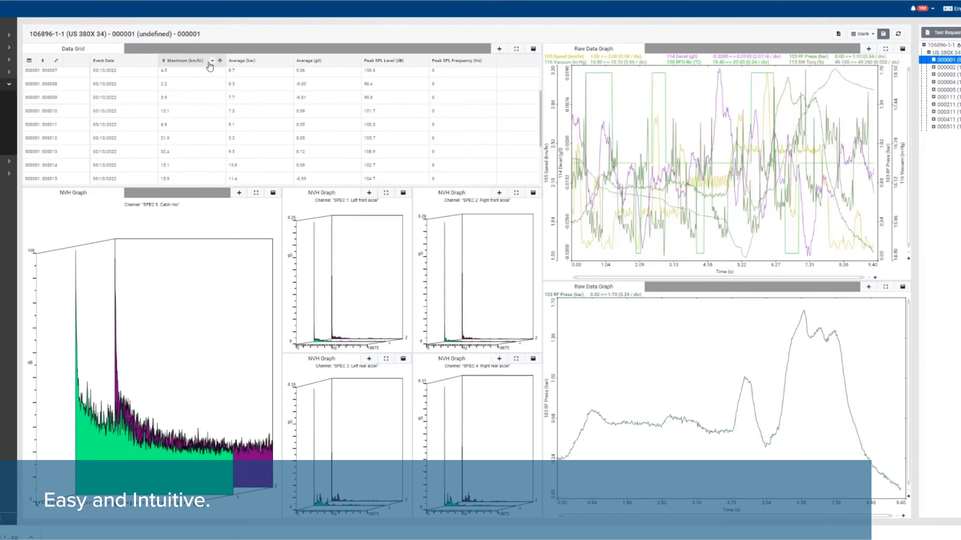
pyautogui.click(165, 64)
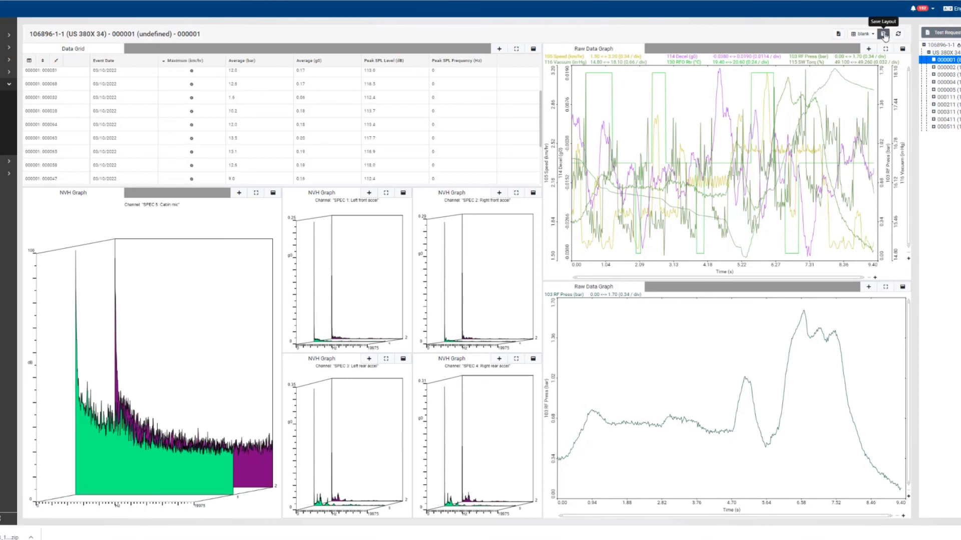
# Save the current widget layout under the name Demo Layout
pyautogui.click(883, 34)
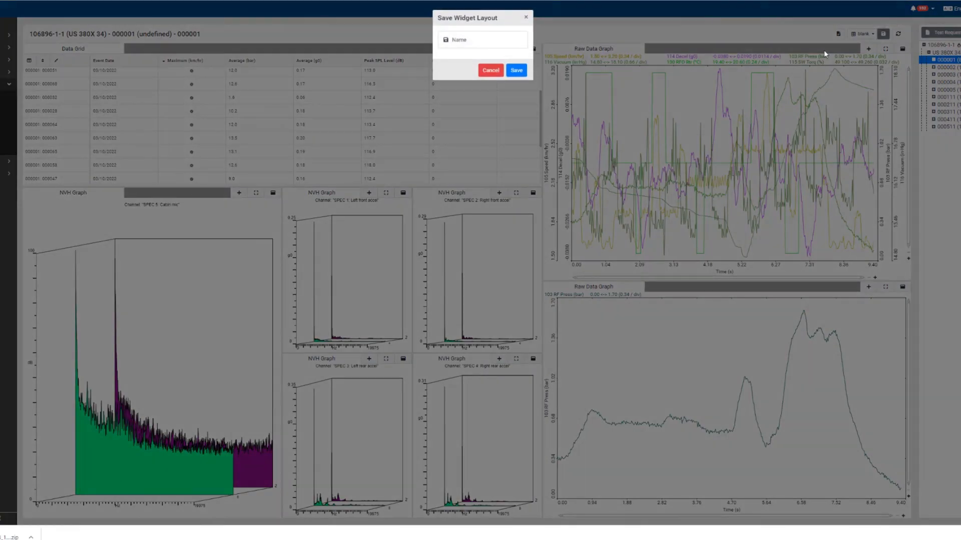
pyautogui.click(516, 72)
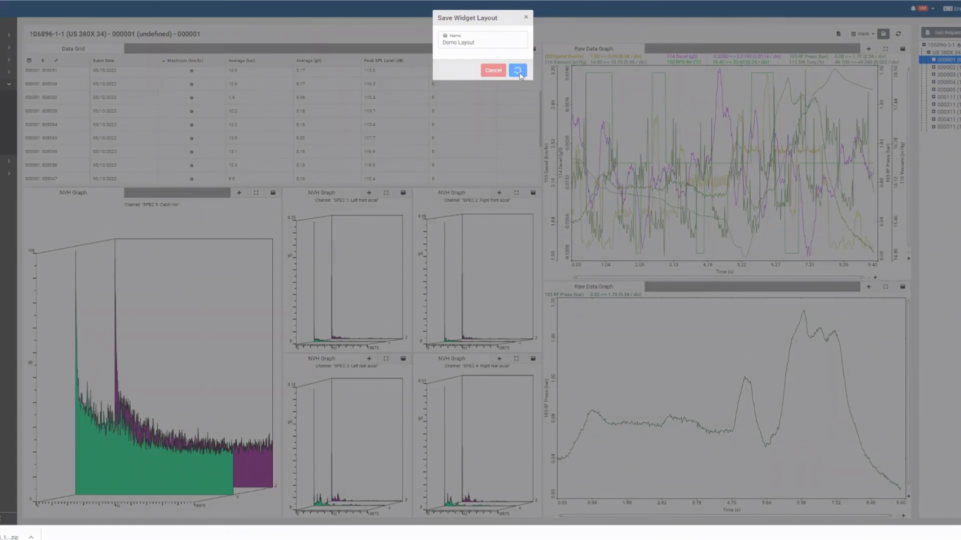